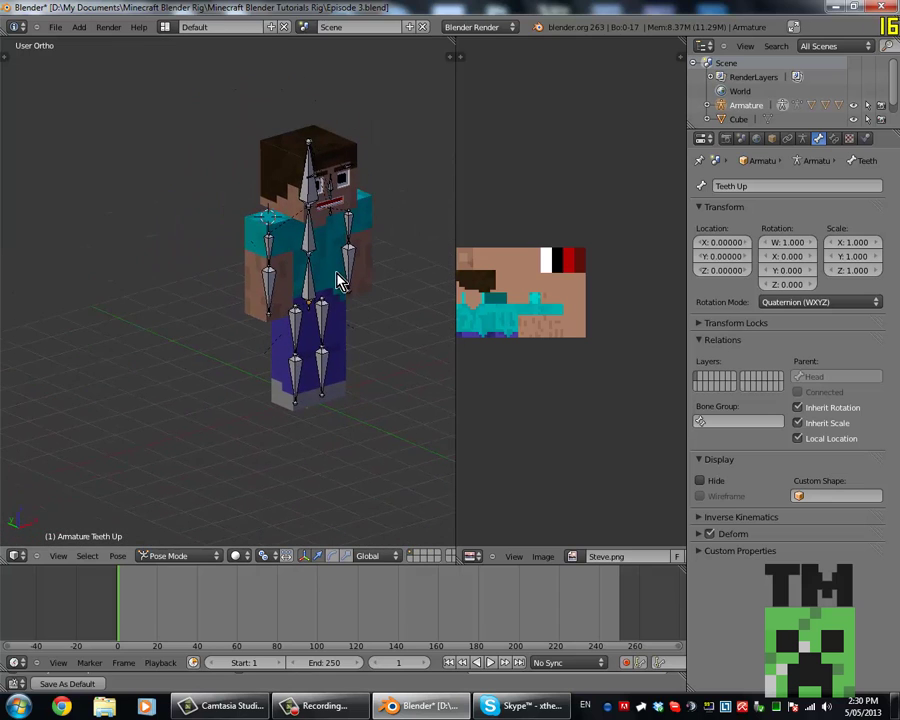
# Snap the 3D cursor to the centre of the scene
pyautogui.hotkey('shift', 's')
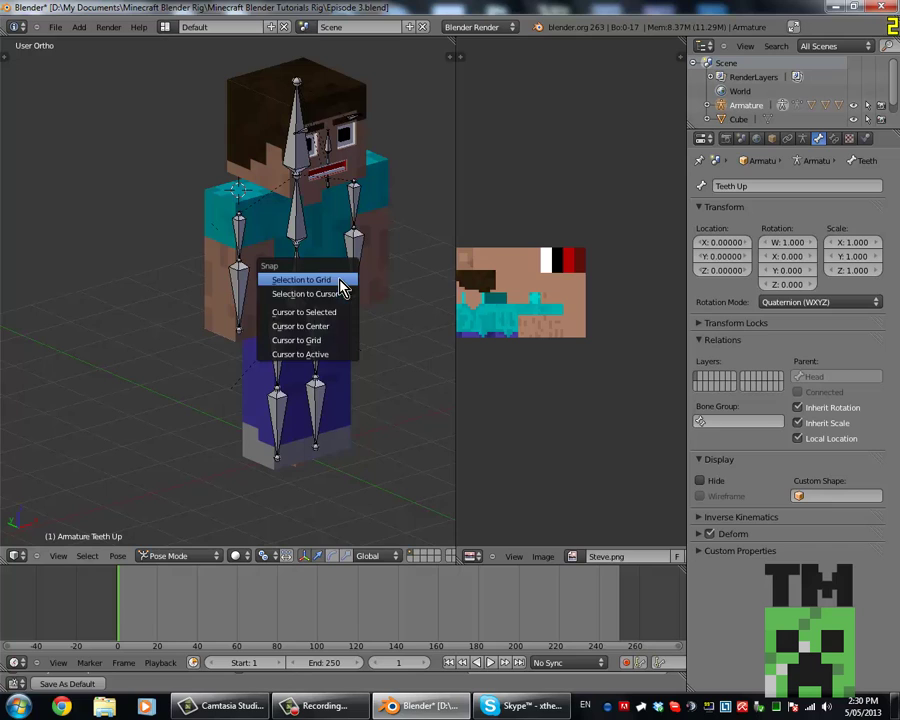
pyautogui.click(312, 325)
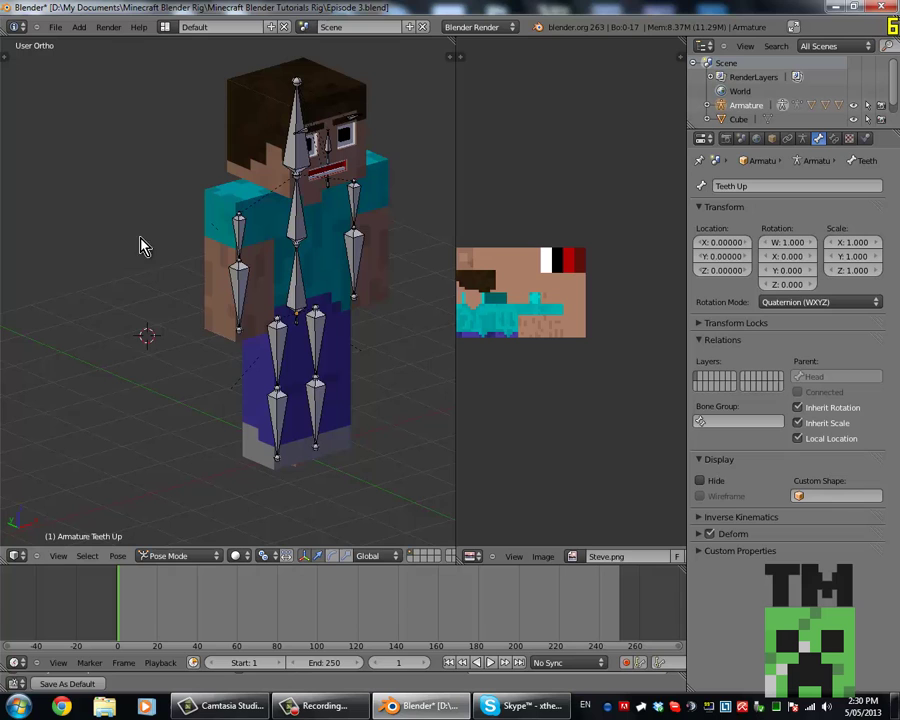
pyautogui.hotkey('shift', 's')
pyautogui.click(122, 300)
# Leave Pose Mode for Object Mode and add a camera at the 3D cursor, aligned to the front view
pyautogui.press('KP_1')
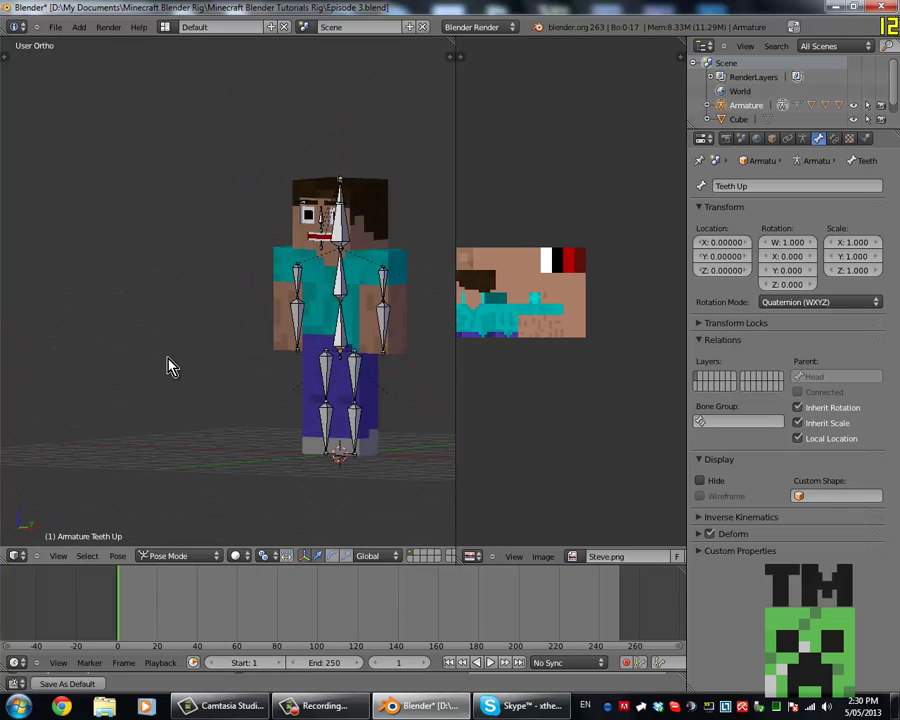
pyautogui.scroll(4, 301, 432)
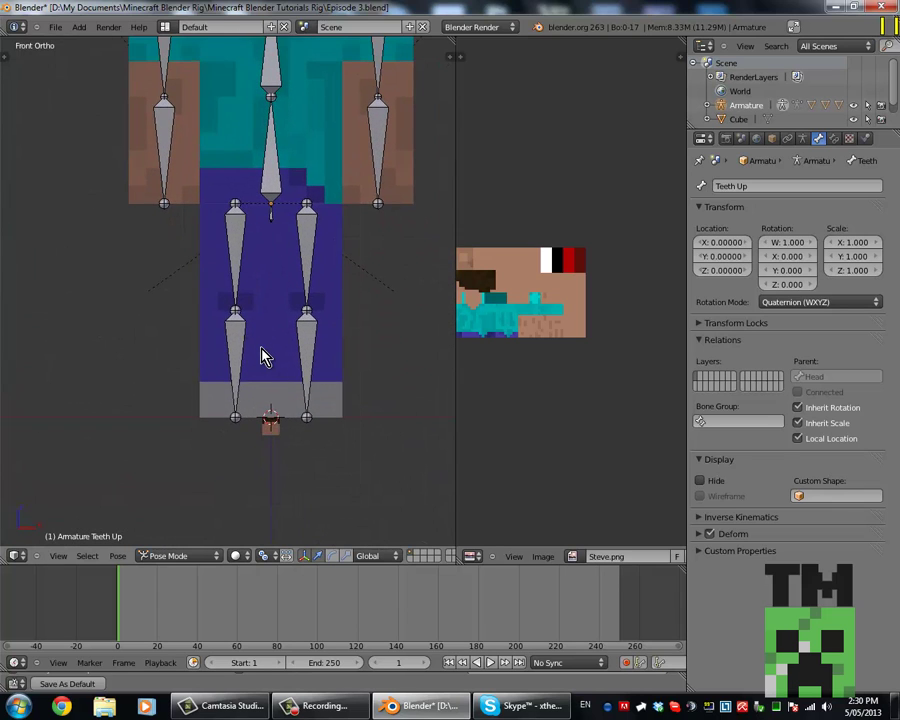
pyautogui.hotkey('shift', 'a')
pyautogui.press('Escape')
pyautogui.rightClick(321, 392)
pyautogui.hotkey('ctrl', 'Tab')
pyautogui.rightClick(335, 400)
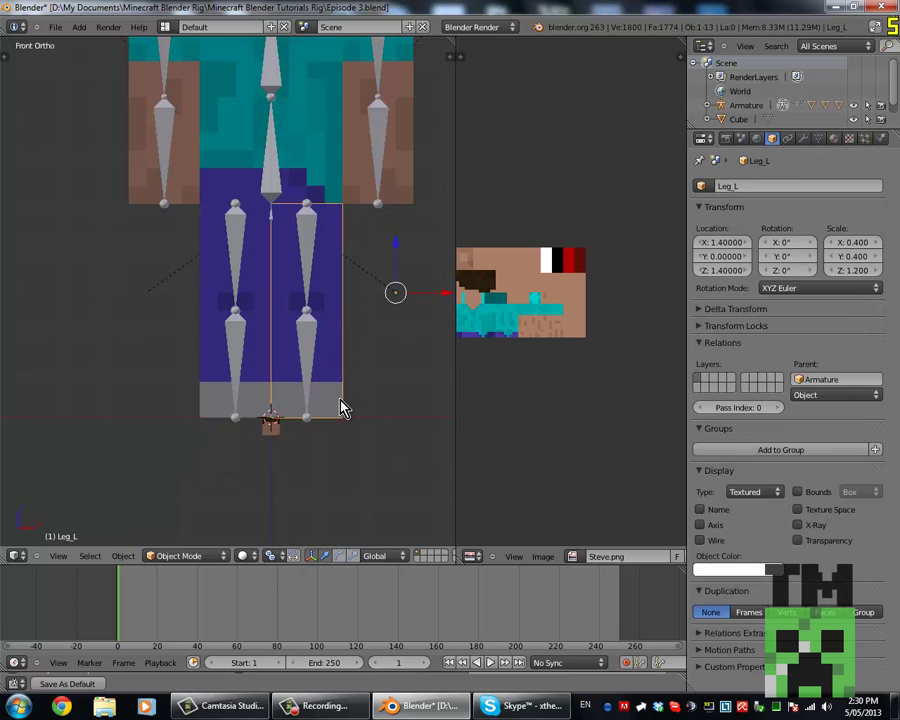
pyautogui.hotkey('shift', 'a')
pyautogui.click(290, 522)
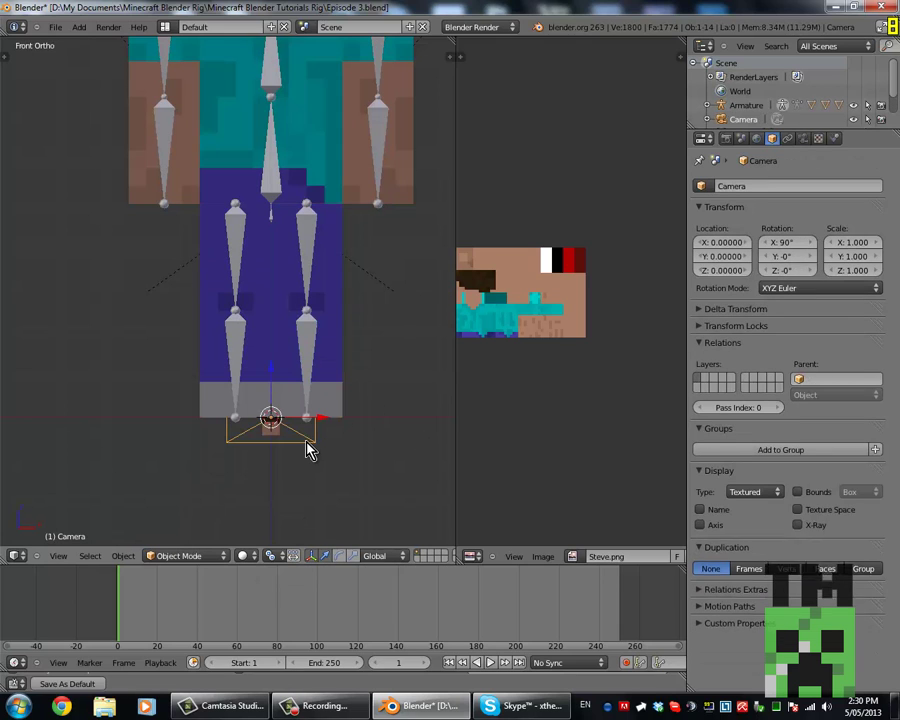
# Look through the new camera and move it 12 units back along its local Z axis
pyautogui.press('ctrl+KP_0')
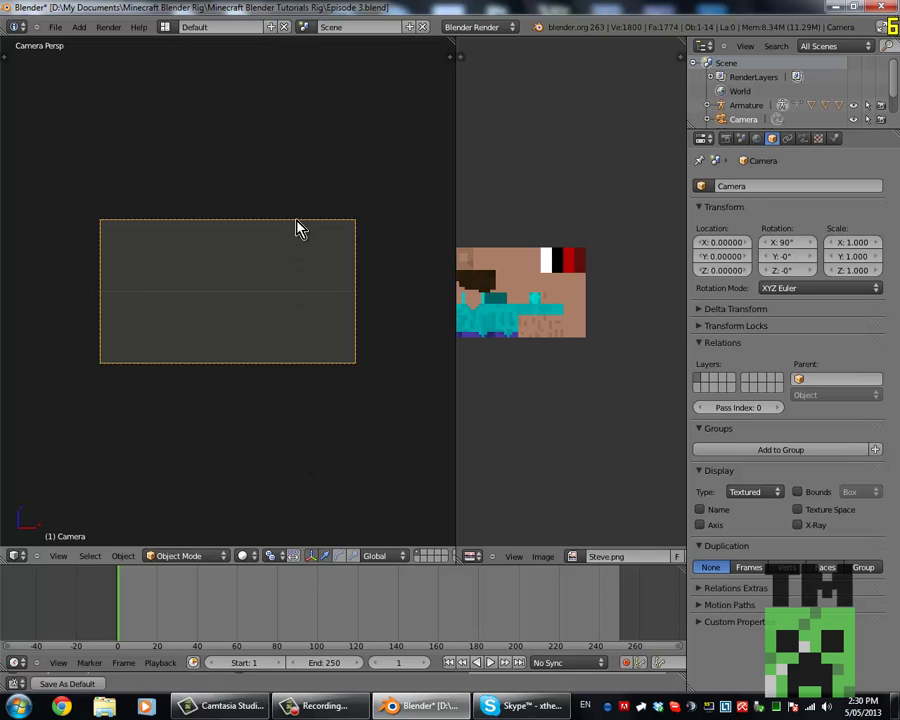
pyautogui.press('g')
pyautogui.press('z')
pyautogui.press('z')
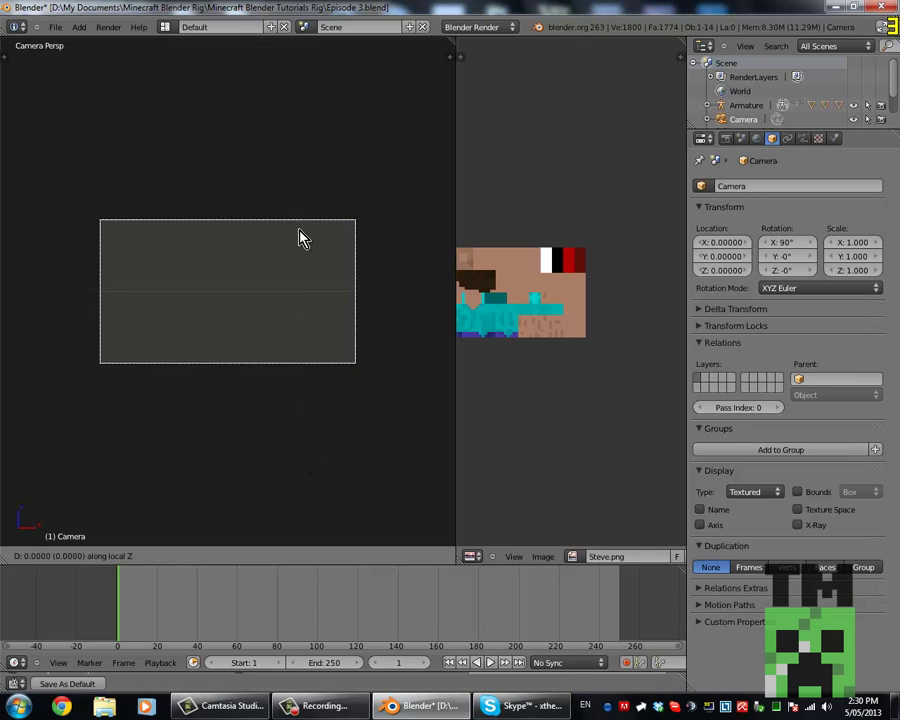
pyautogui.click(303, 305)
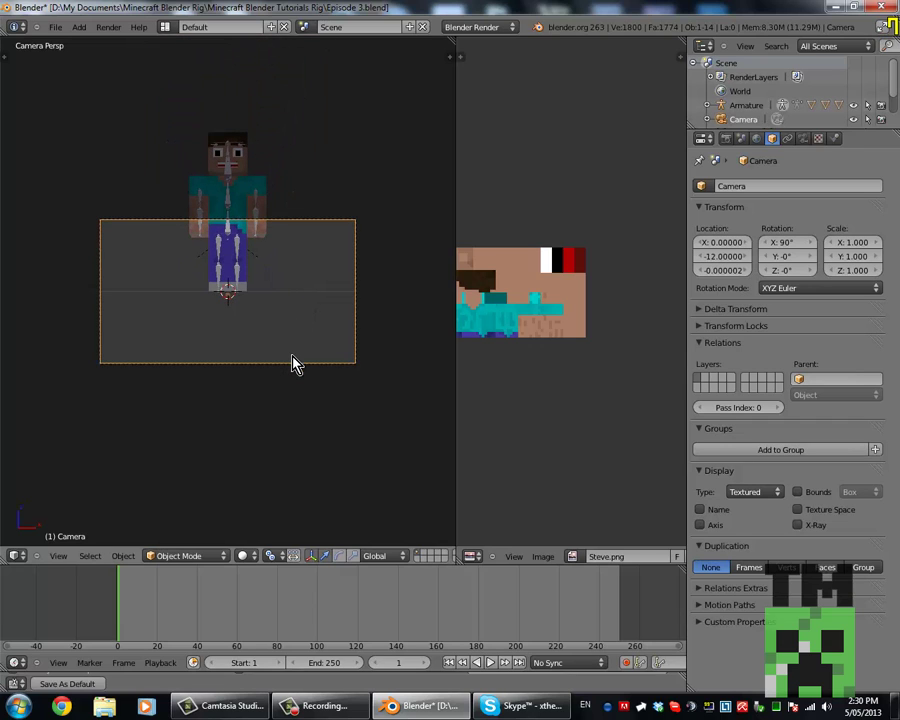
# Raise the camera along the global Z axis to a height of 8 units
pyautogui.press('g')
pyautogui.press('z')
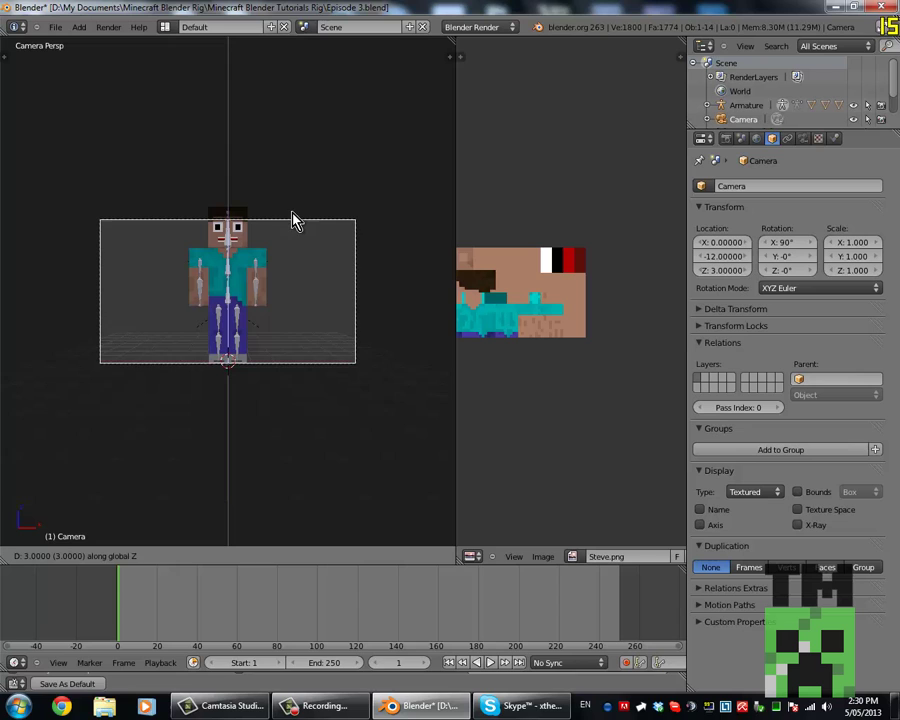
pyautogui.click(290, 190)
pyautogui.hotkey('shift', 'r')
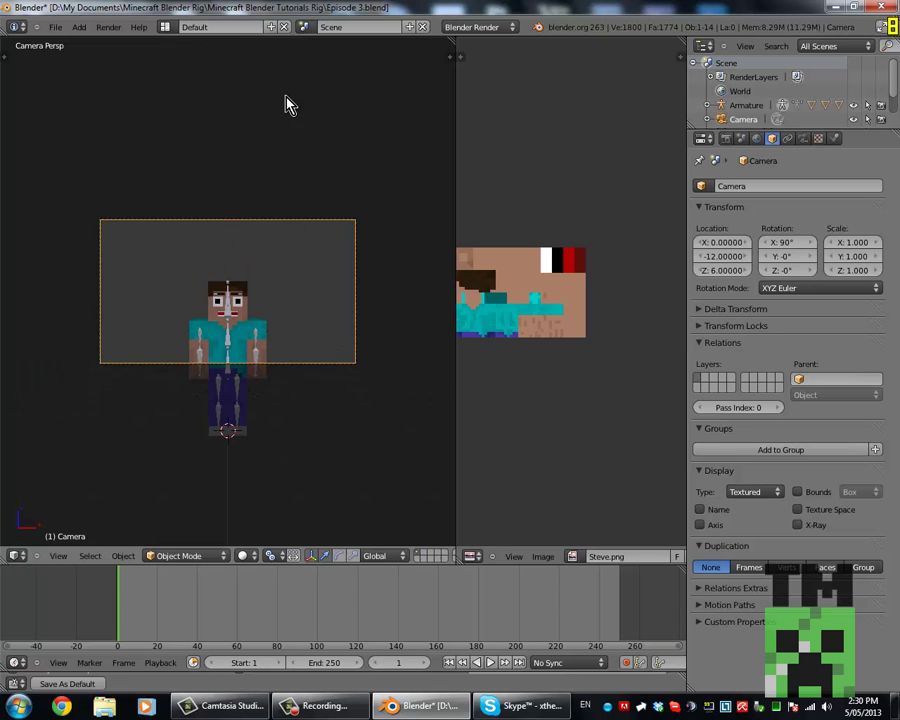
pyautogui.press('g')
pyautogui.press('z')
pyautogui.click(275, 183)
# Tilt the camera down about the X axis to a rotation of 70° so it frames the character
pyautogui.press('r')
pyautogui.press('x')
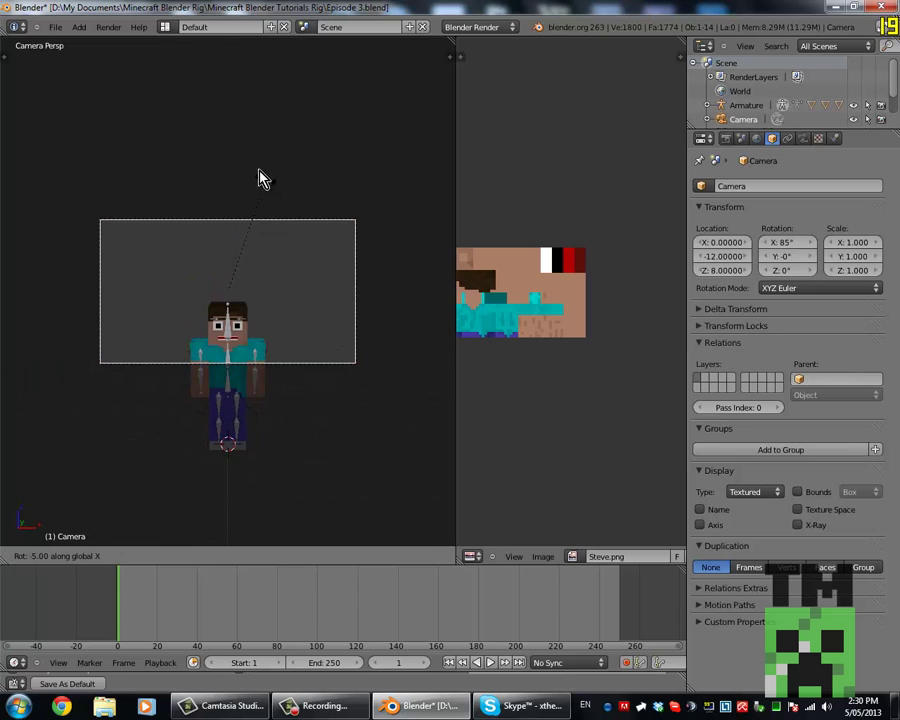
pyautogui.click(276, 244)
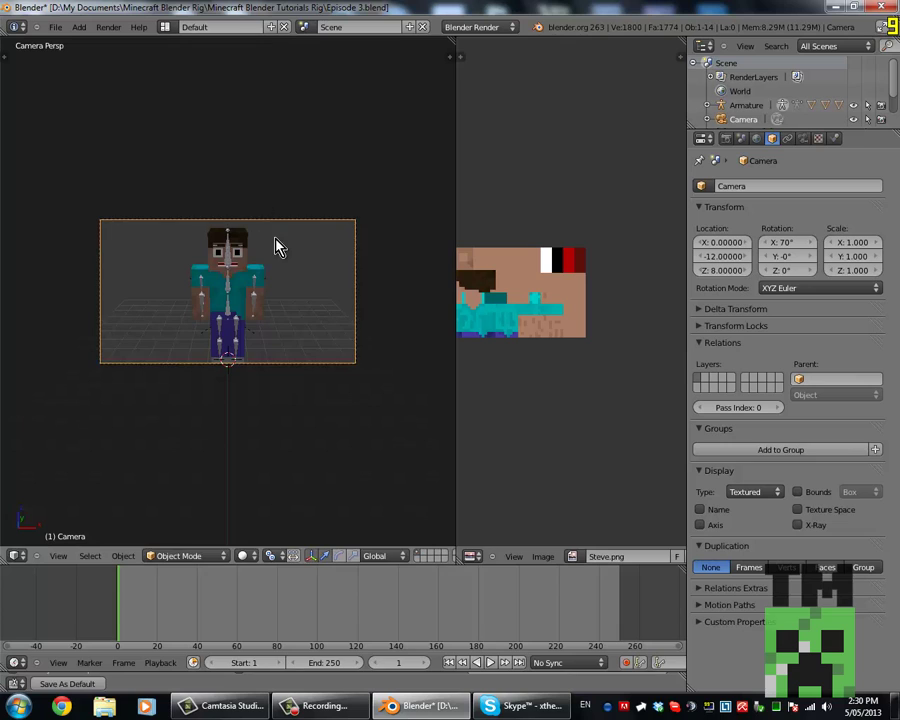
pyautogui.press('r')
pyautogui.press('z')
pyautogui.rightClick(270, 244)
# Move the camera 1 unit further back along its local Z axis
pyautogui.press('g')
pyautogui.press('z')
pyautogui.press('z')
pyautogui.press('1')
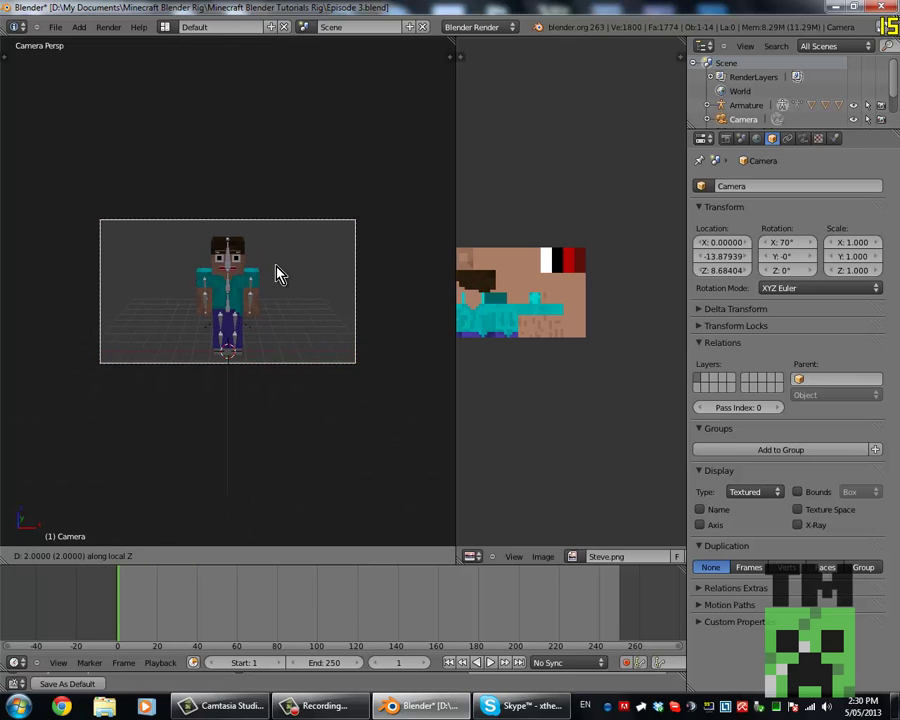
pyautogui.press('Return')
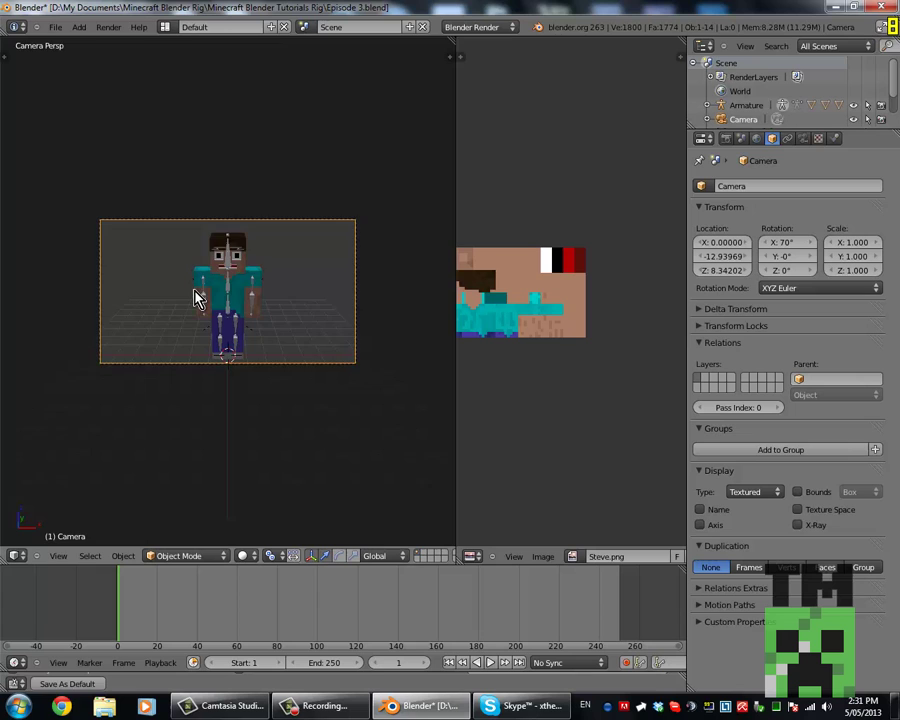
# Leave the camera view and add a Hemi lamp at the 3D cursor
pyautogui.moveTo(195, 297); pyautogui.dragTo(237, 334, button='middle')
pyautogui.scroll(-4, 165, 338)
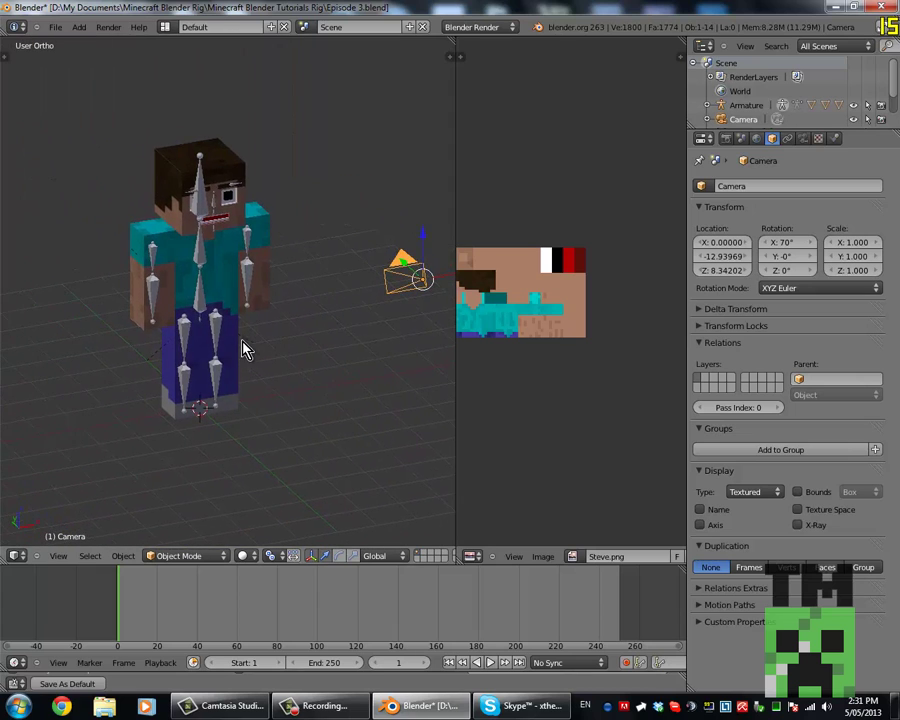
pyautogui.hotkey('shift', 'a')
pyautogui.moveTo(248, 350)
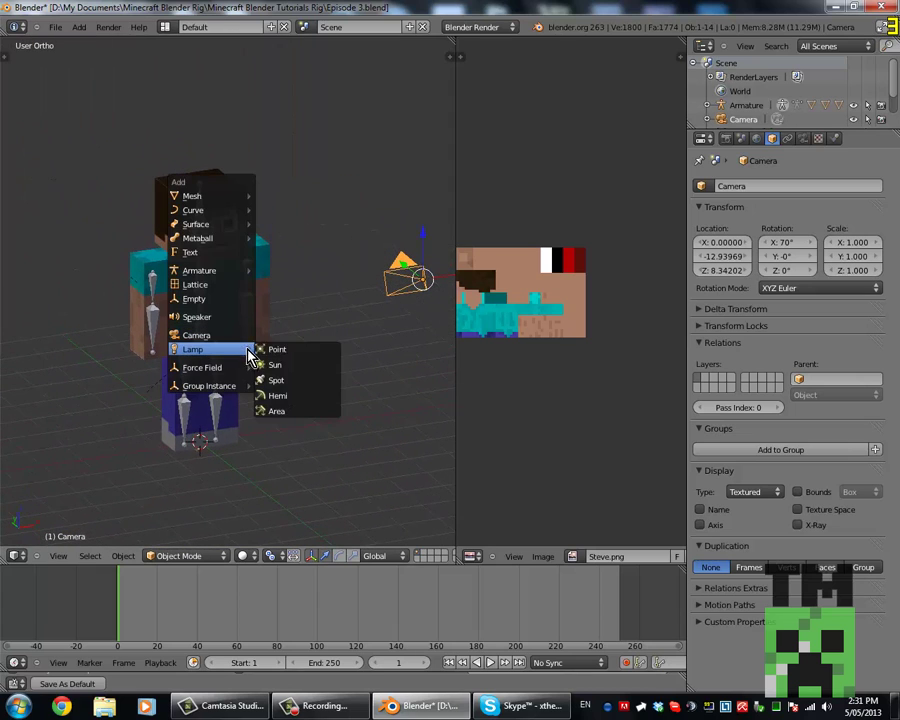
pyautogui.click(298, 398)
pyautogui.scroll(-3, 286, 430)
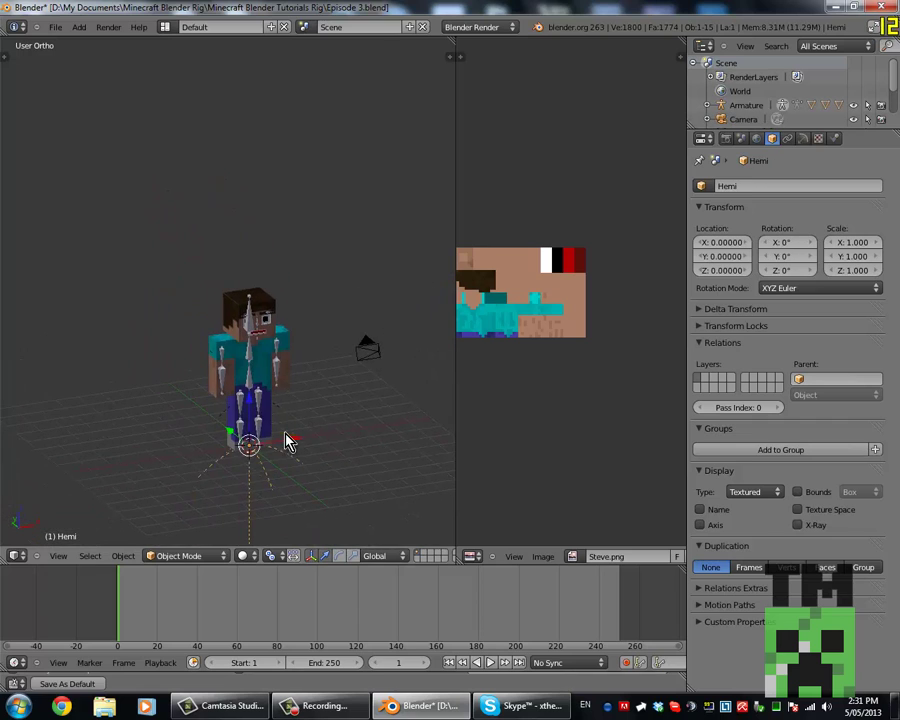
# Raise the Hemi lamp along the Z axis to a height of 9 units above the character
pyautogui.press('g')
pyautogui.press('z')
pyautogui.press('5')
pyautogui.keyDown('ctrl'); pyautogui.click(270, 218); pyautogui.keyUp('ctrl')
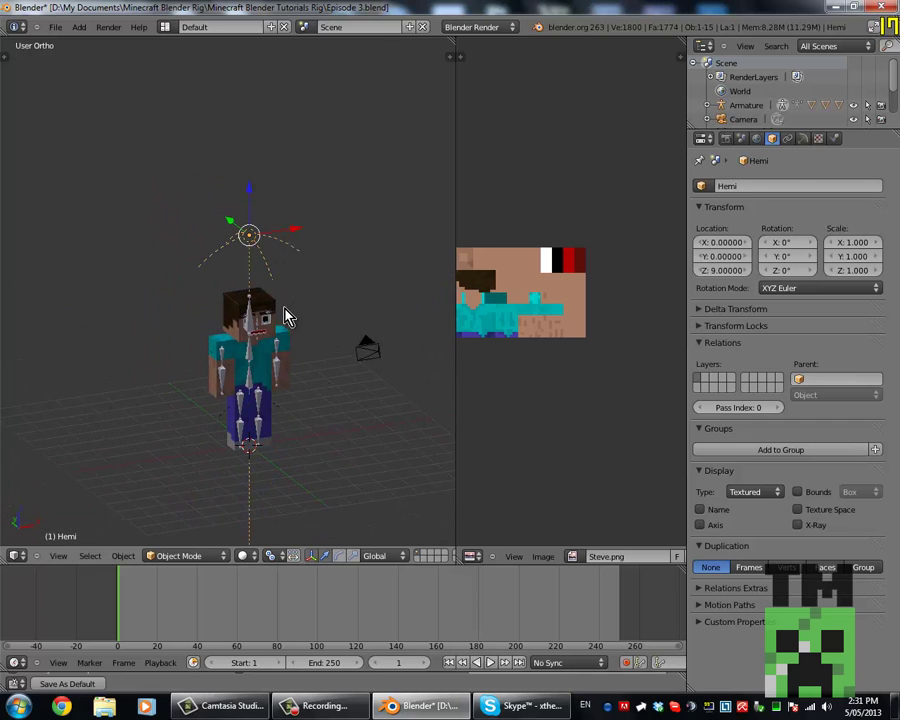
# Set the Hemi lamp's energy to 0.4
pyautogui.scroll(1, 275, 325)
pyautogui.keyDown('shift'); pyautogui.moveTo(263, 327); pyautogui.dragTo(234, 318, button='middle'); pyautogui.keyUp('shift')
pyautogui.click(803, 139)
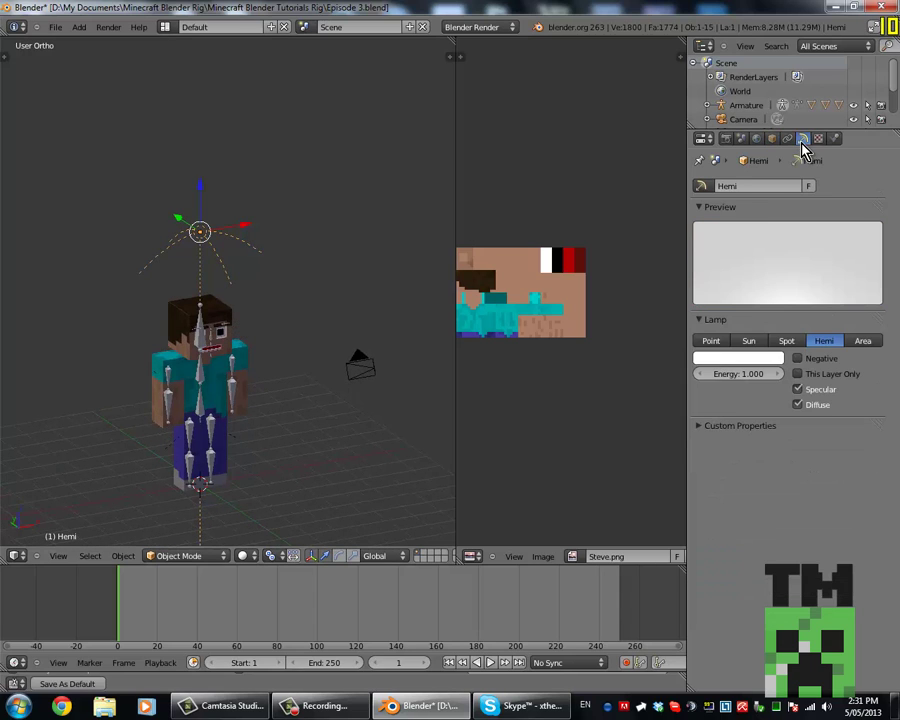
pyautogui.click(730, 372)
pyautogui.write('0.')
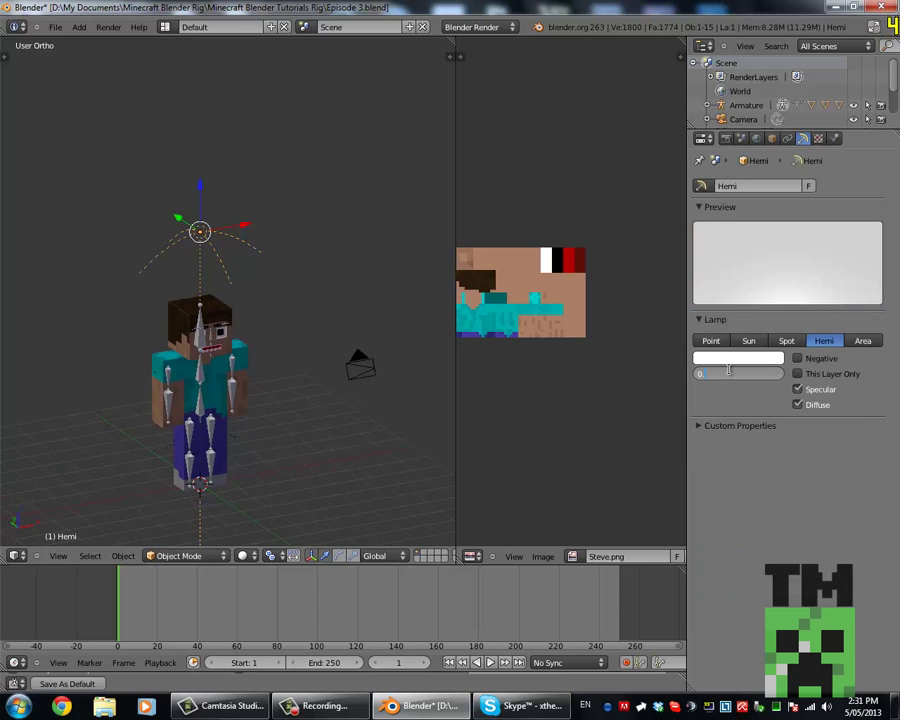
pyautogui.write('4')
pyautogui.press('Return')
# Duplicate the Hemi lamp in place and rotate the copy 180° about the X axis
pyautogui.hotkey('shift', 'd')
pyautogui.write('rx')
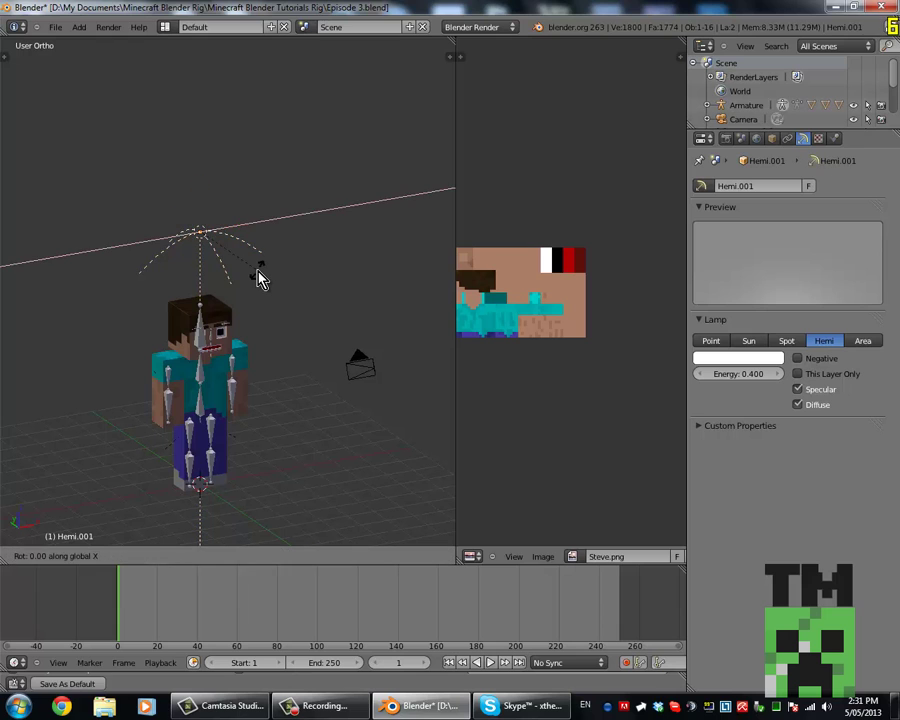
pyautogui.write('180')
pyautogui.press('Return')
# Duplicate the original downward-facing Hemi lamp and move the copy along the X axis to the character's side
pyautogui.moveTo(187, 236)
pyautogui.keyDown('shift'); pyautogui.mouseDown(button='middle')
pyautogui.moveTo(222, 217)
pyautogui.moveTo(187, 243)
pyautogui.mouseUp(button='middle'); pyautogui.keyUp('shift')
pyautogui.moveTo(252, 268); pyautogui.dragTo(208, 250, button='middle')
pyautogui.scroll(-2, 200, 237)
pyautogui.scroll(-7, 225, 245)
pyautogui.scroll(5, 228, 250)
pyautogui.rightClick(238, 242)
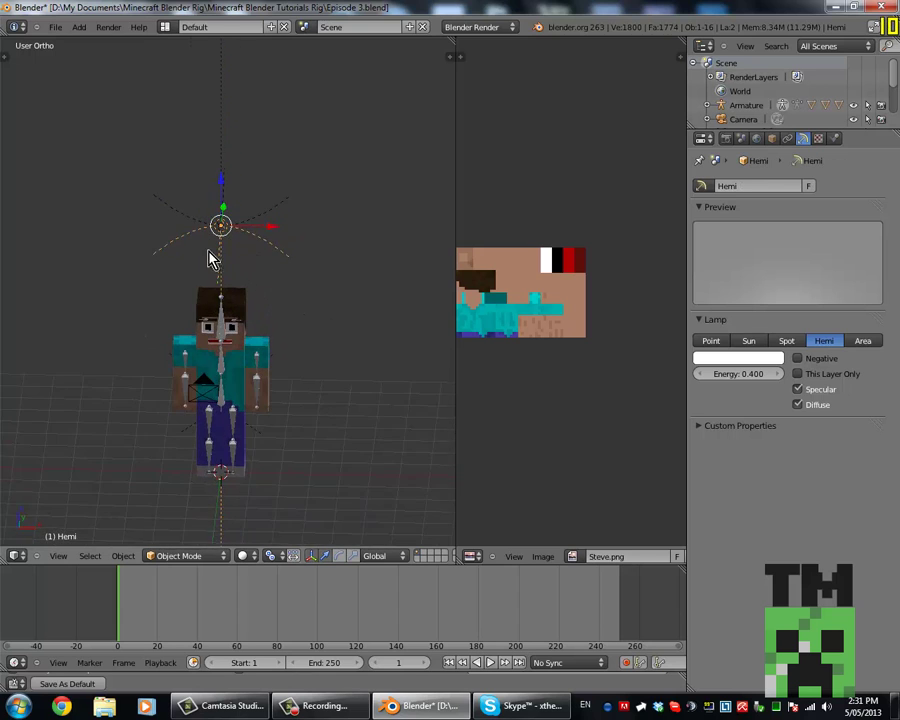
pyautogui.hotkey('shift', 'd')
pyautogui.press('x')
pyautogui.click(382, 256)
pyautogui.moveTo(382, 256); pyautogui.dragTo(317, 279, button='middle')
pyautogui.write('rz1')
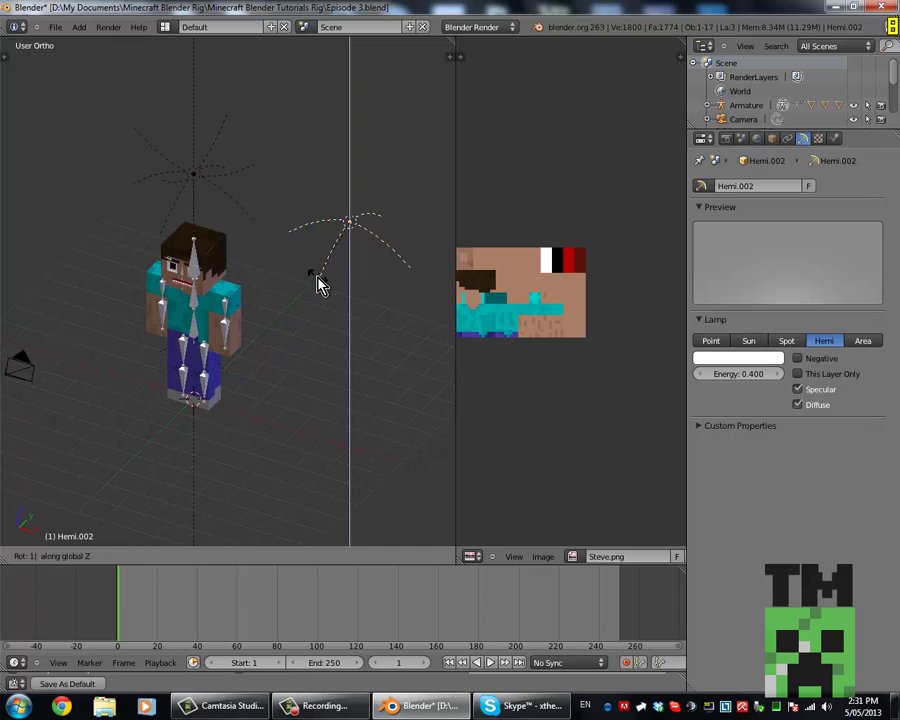
pyautogui.write('45')
pyautogui.press('Return')
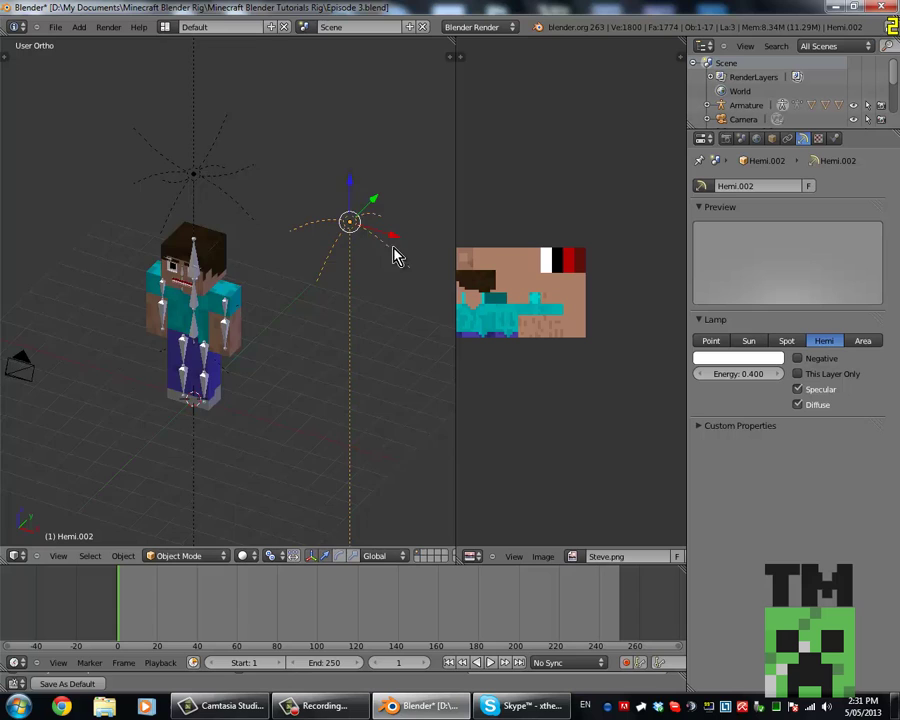
# Aim the side lamp at the character by rotating it 45° about Z, 45° about Y, and also about X
pyautogui.moveTo(395, 254); pyautogui.dragTo(343, 251, button='middle')
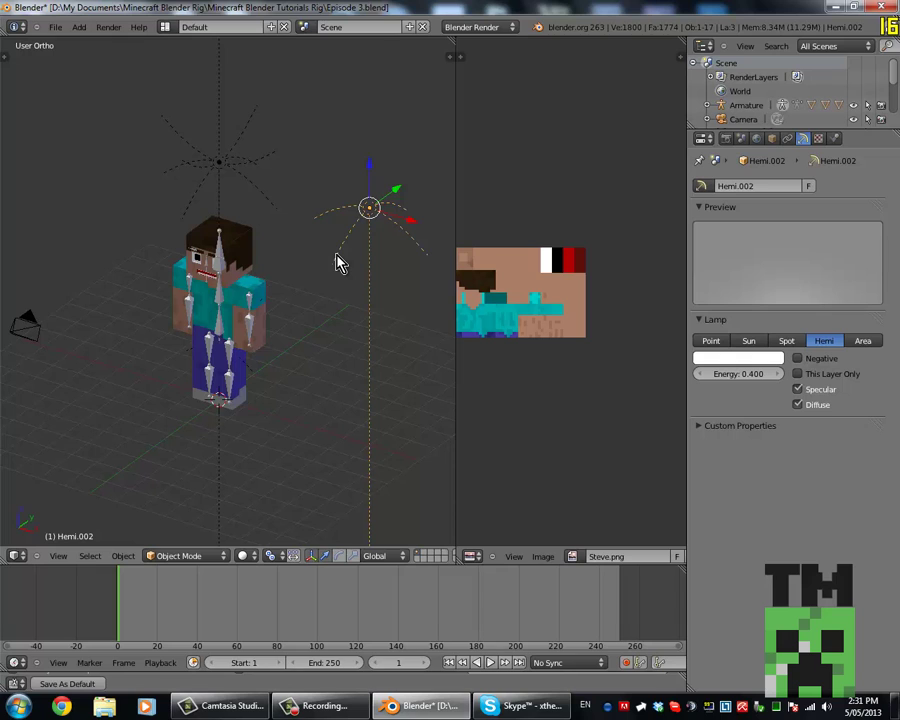
pyautogui.write('rz45')
pyautogui.press('Return')
pyautogui.write('ry45')
pyautogui.press('Return')
pyautogui.write('r')
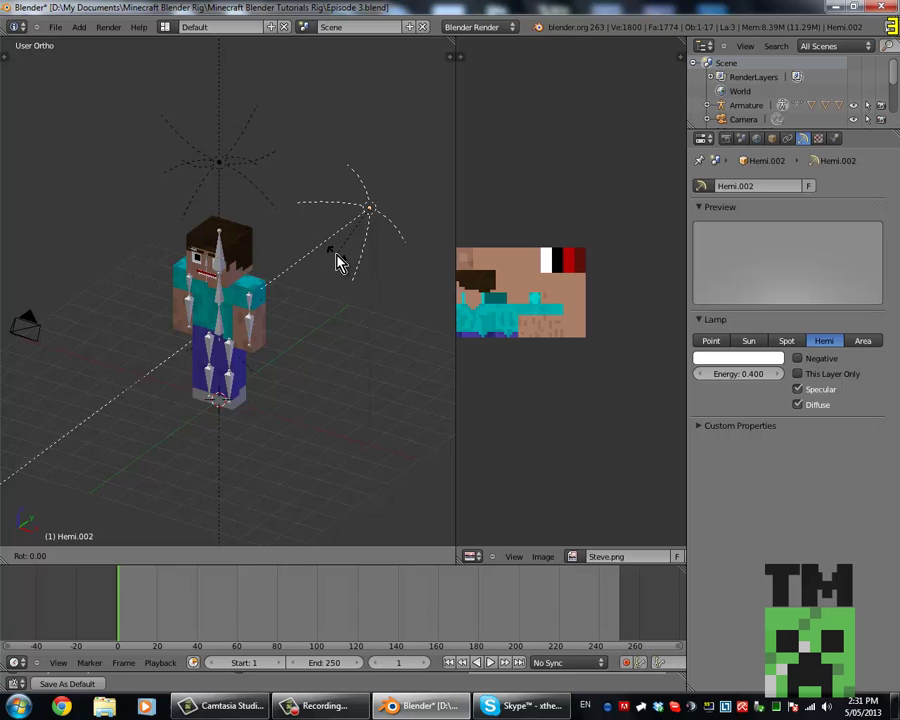
pyautogui.write('4x')
pyautogui.press('Return')
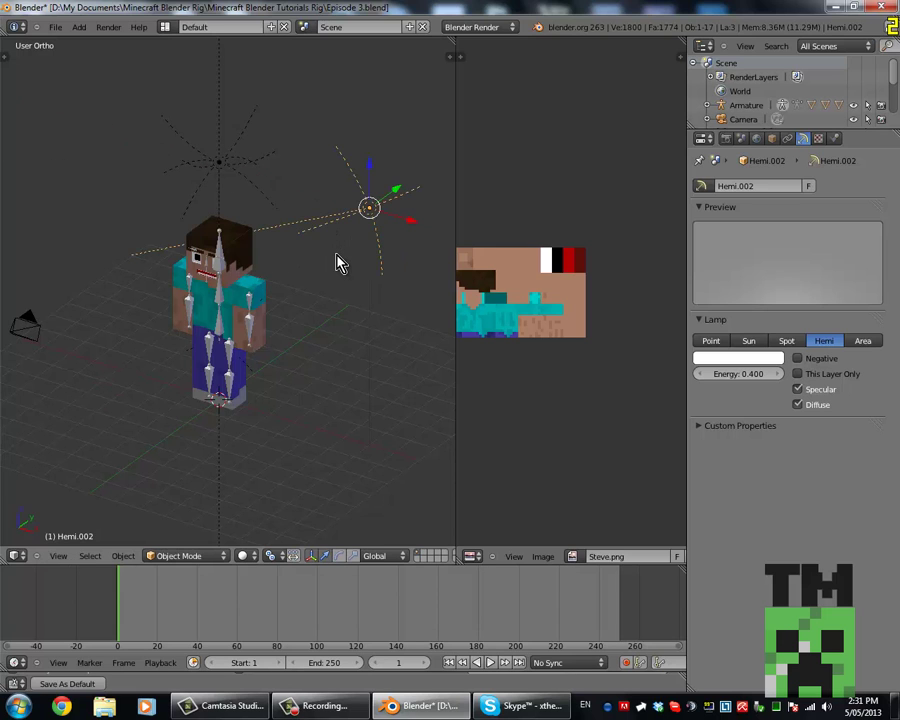
# Change the side lamp's type to Sun and bring up its shadow settings
pyautogui.moveTo(337, 261); pyautogui.dragTo(467, 256, button='middle')
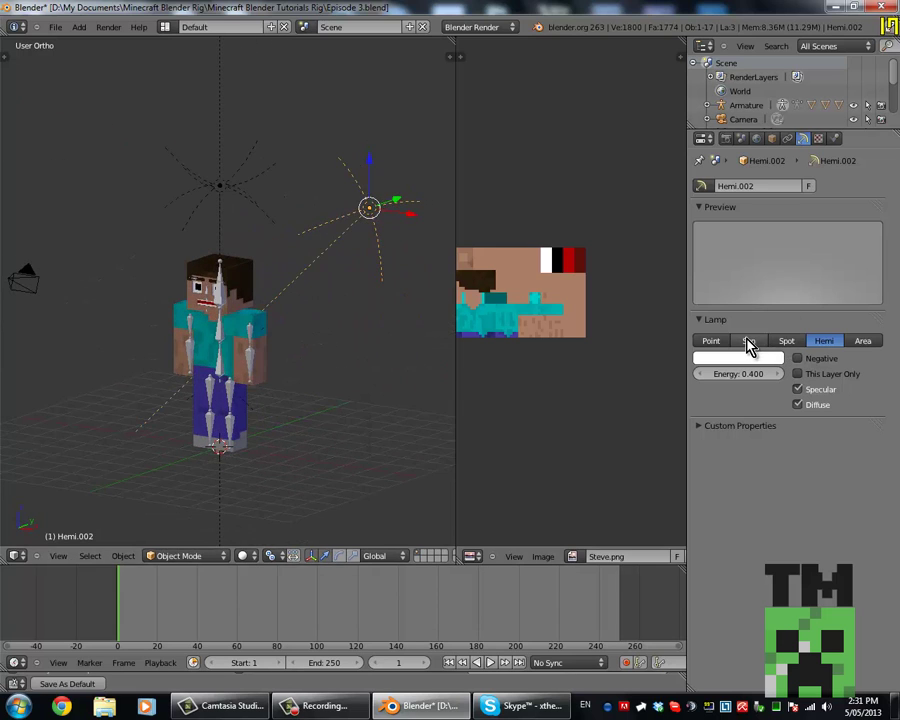
pyautogui.click(750, 341)
pyautogui.scroll(-3, 810, 503)
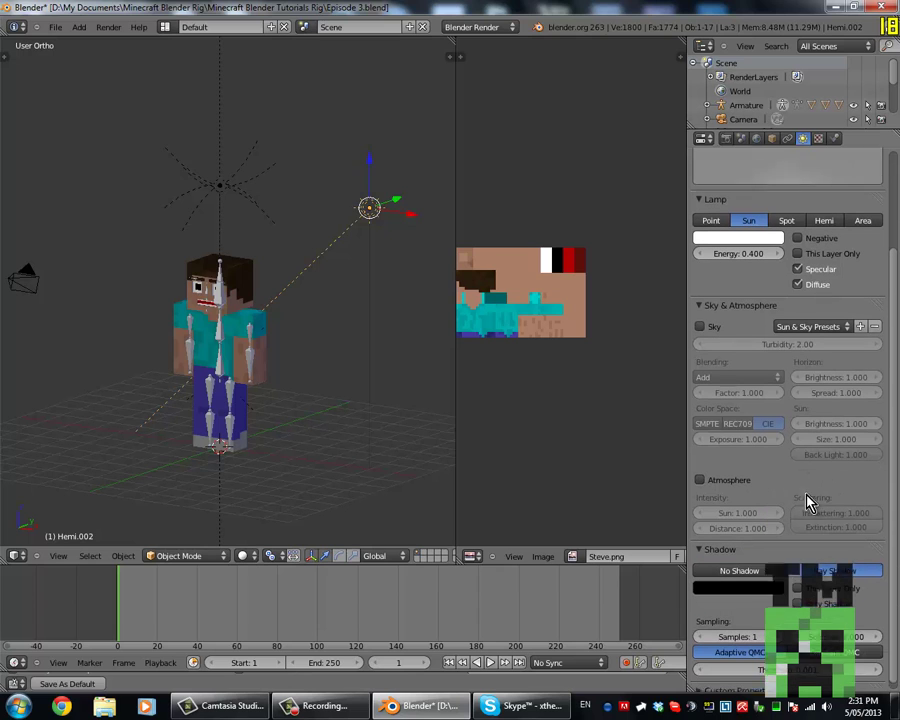
pyautogui.scroll(-1, 810, 503)
# Save the project, overwriting the existing Episode 3.blend file
pyautogui.moveTo(170, 350); pyautogui.dragTo(287, 340, button='middle')
pyautogui.hotkey('ctrl', 's')
pyautogui.click(287, 334)
# Render the scene from the camera view to check the lighting, and close the render result
pyautogui.press('KP_0')
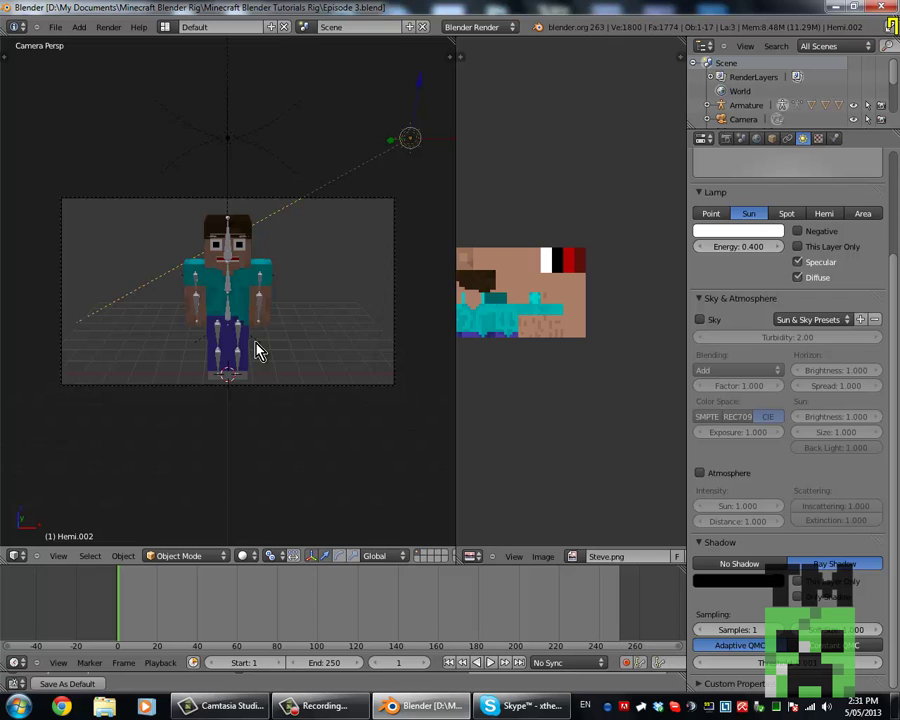
pyautogui.press('F12')
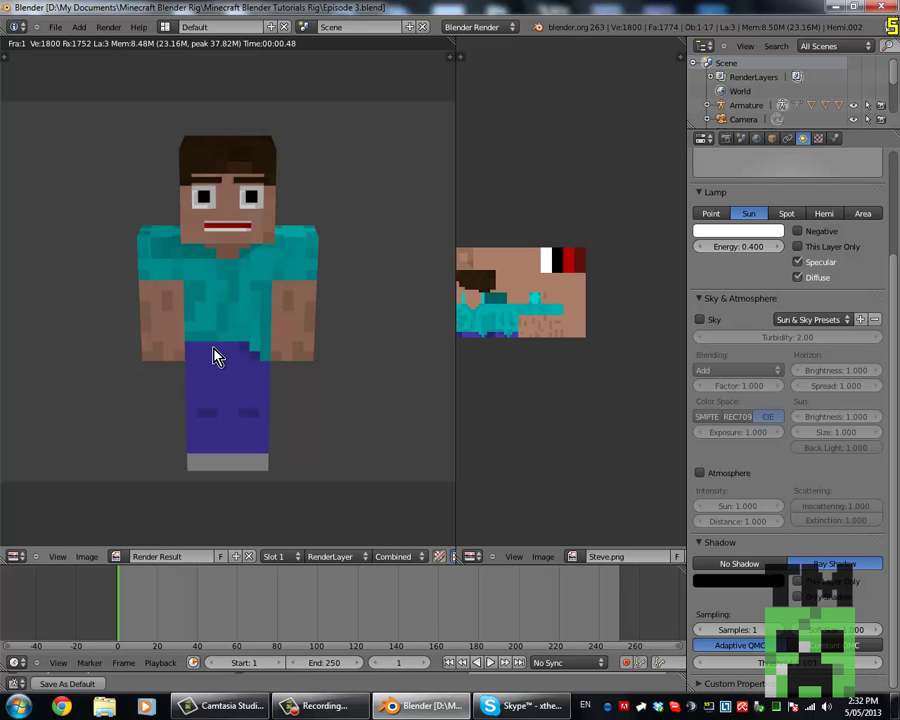
pyautogui.press('Escape')
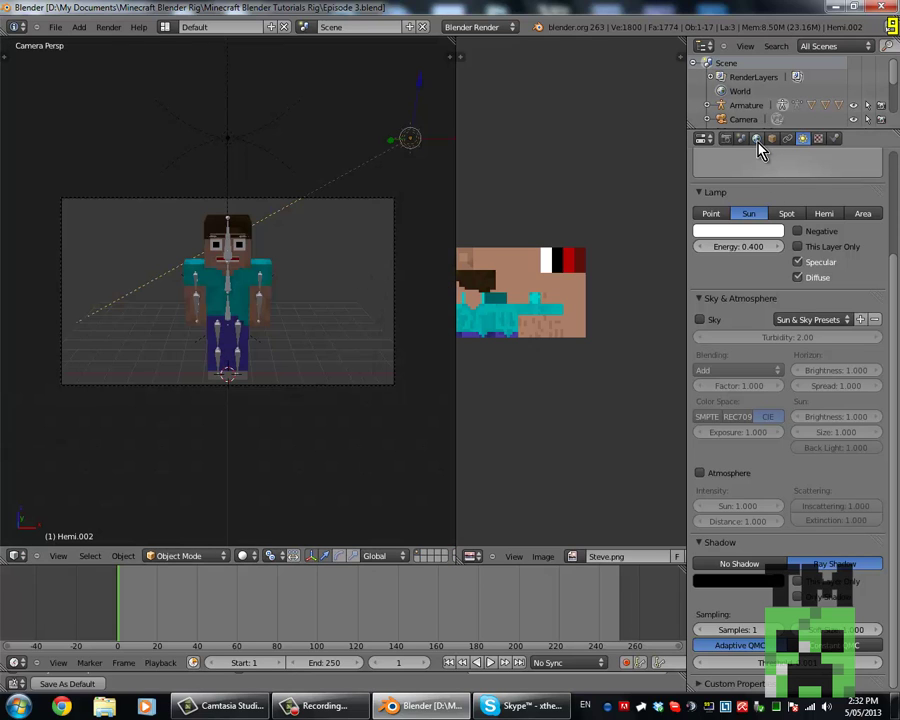
# Set the world's horizon color to bright blue (R 0, G 0.5, B 1) with Paper Sky enabled, and run a test render
pyautogui.click(757, 140)
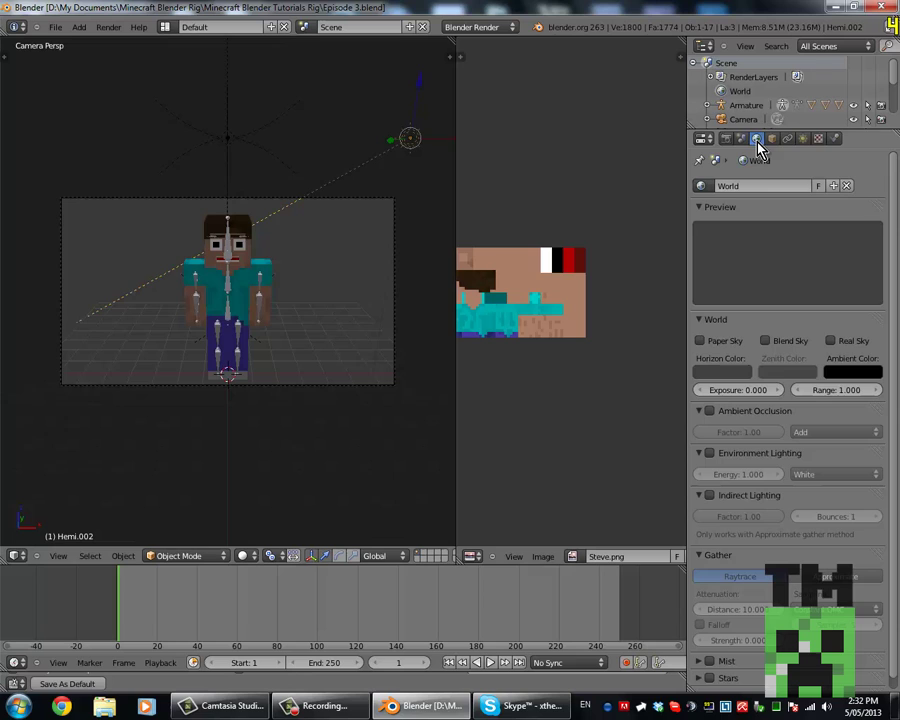
pyautogui.click(720, 374)
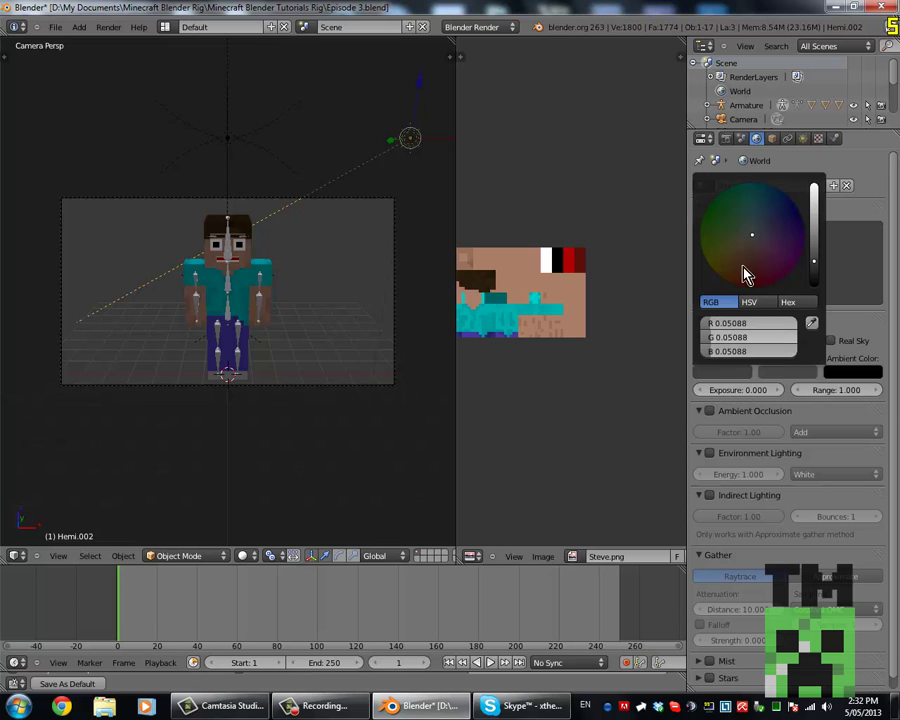
pyautogui.moveTo(752, 236); pyautogui.dragTo(777, 159)
pyautogui.moveTo(814, 254); pyautogui.dragTo(817, 174)
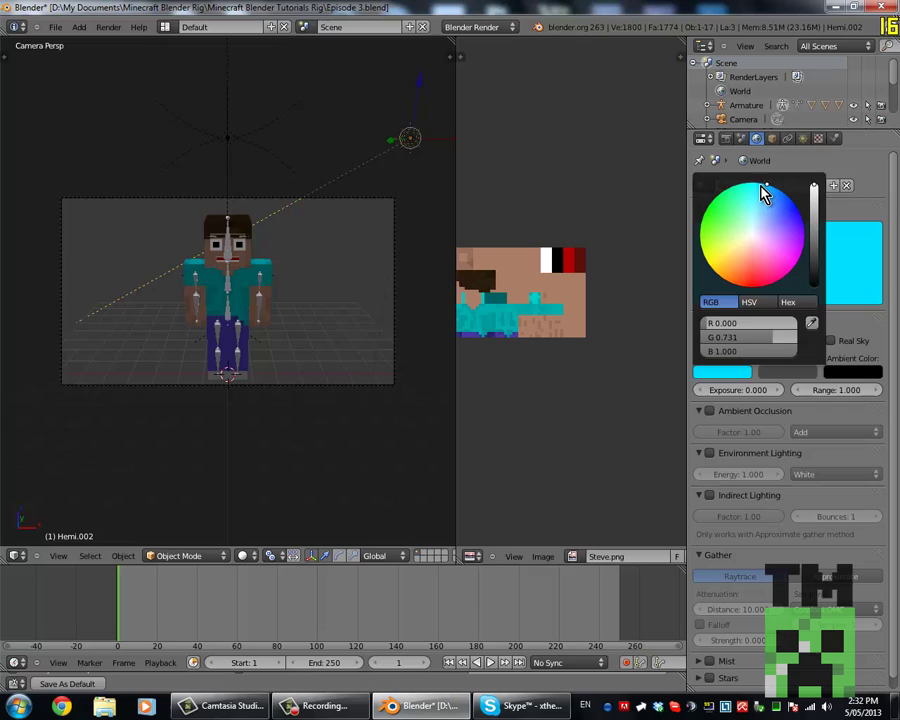
pyautogui.moveTo(762, 192); pyautogui.dragTo(779, 190)
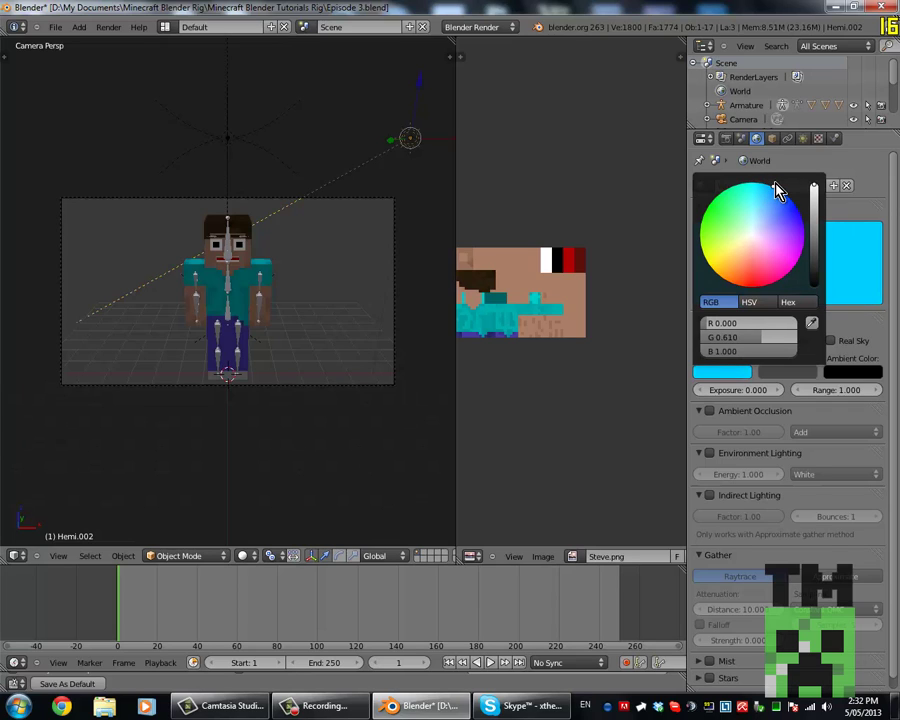
pyautogui.click(744, 340)
pyautogui.press('Return')
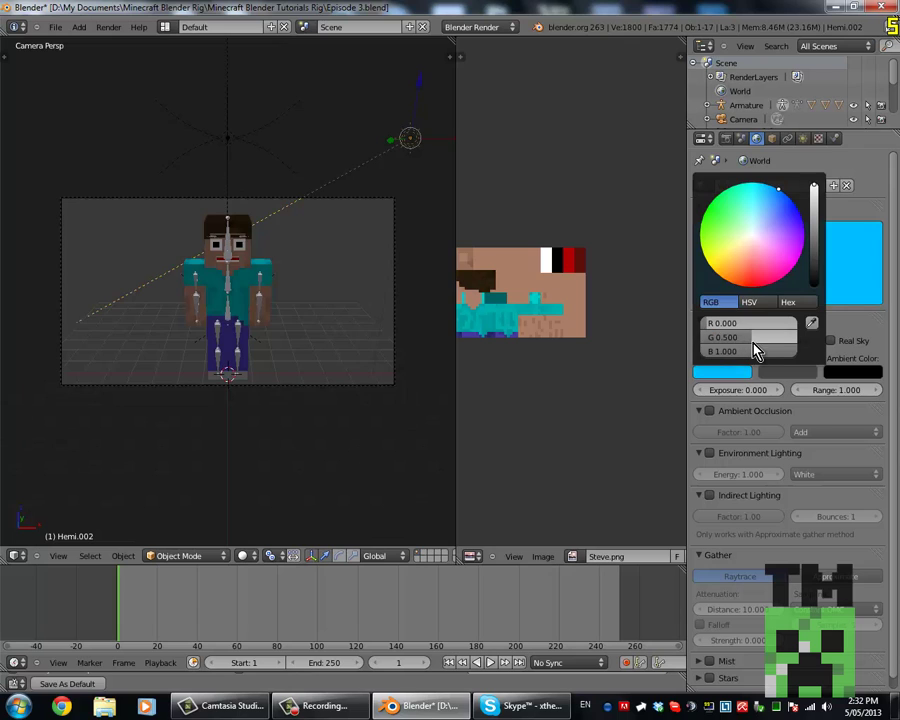
pyautogui.press('F12')
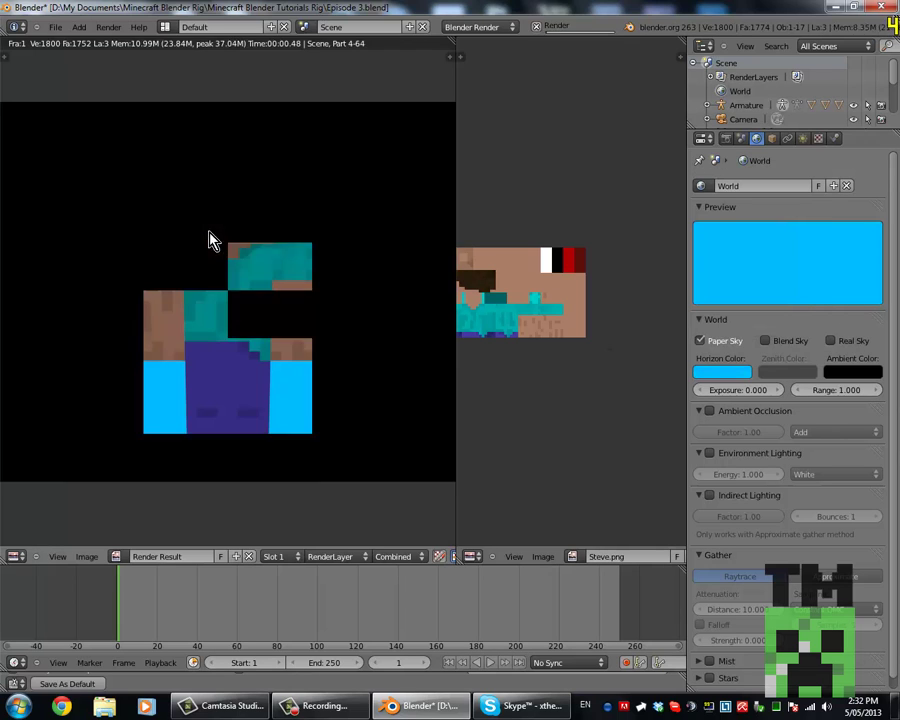
pyautogui.press('Escape')
# Change the world's horizon color to a softer, muted medium blue and render the scene to check the background
pyautogui.click(738, 373)
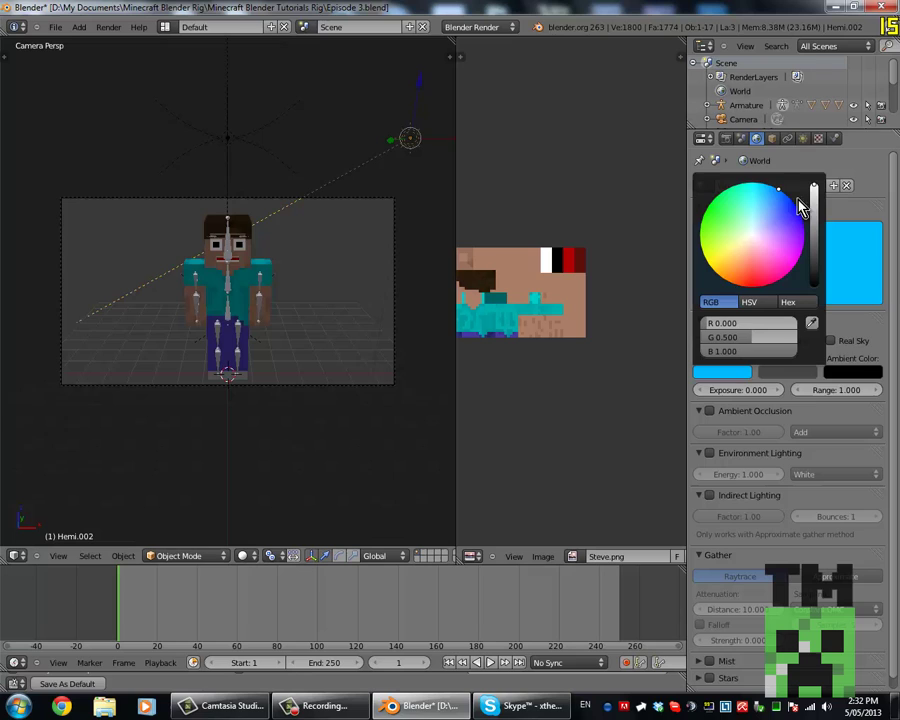
pyautogui.scroll(-5, 780, 205)
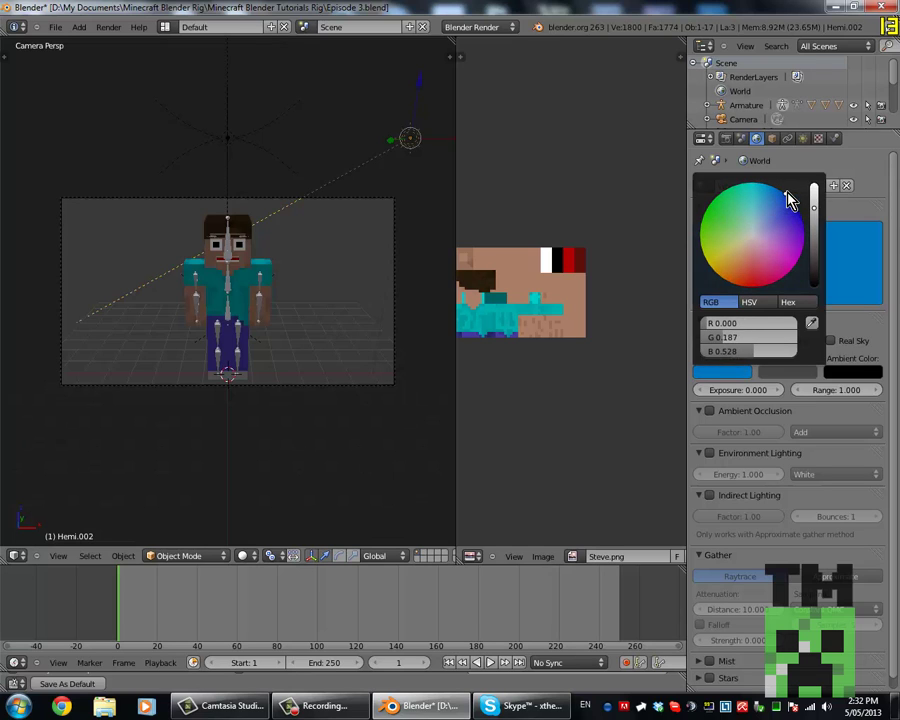
pyautogui.click(743, 373)
pyautogui.click(787, 212)
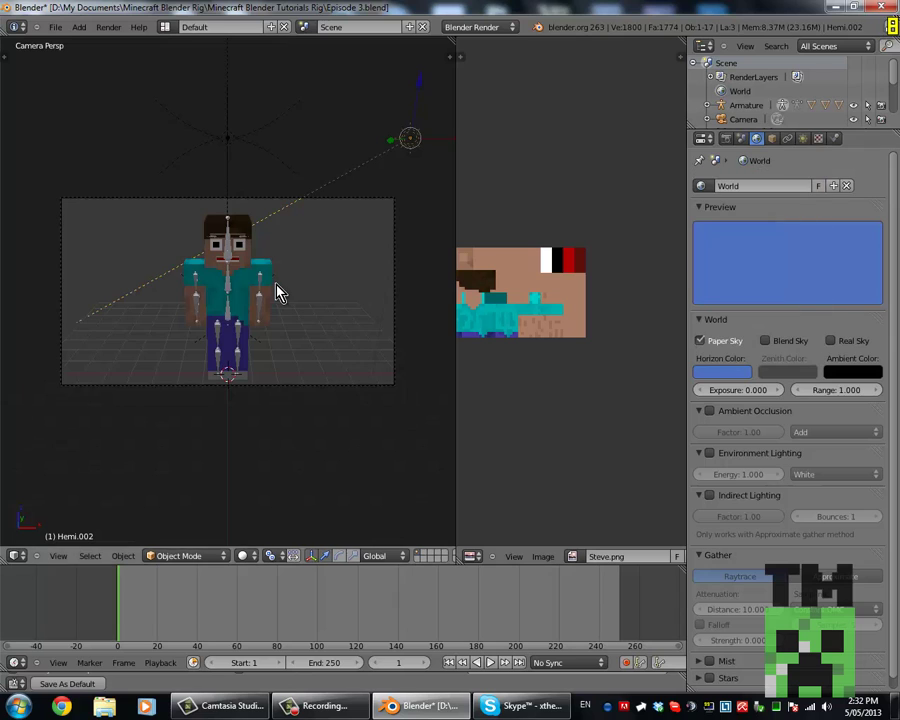
pyautogui.press('F12')
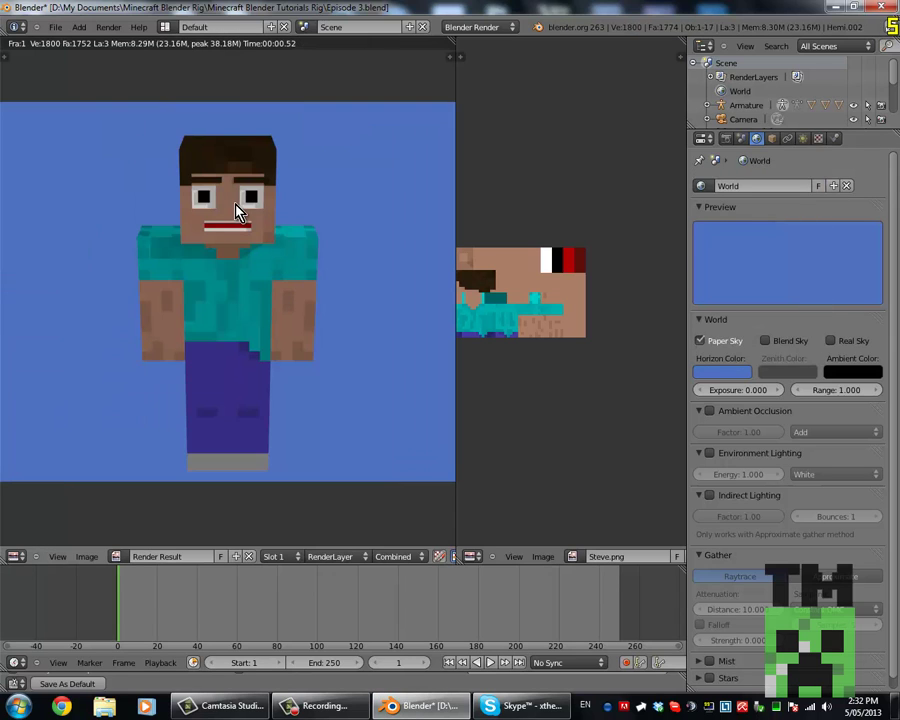
pyautogui.press('Escape')
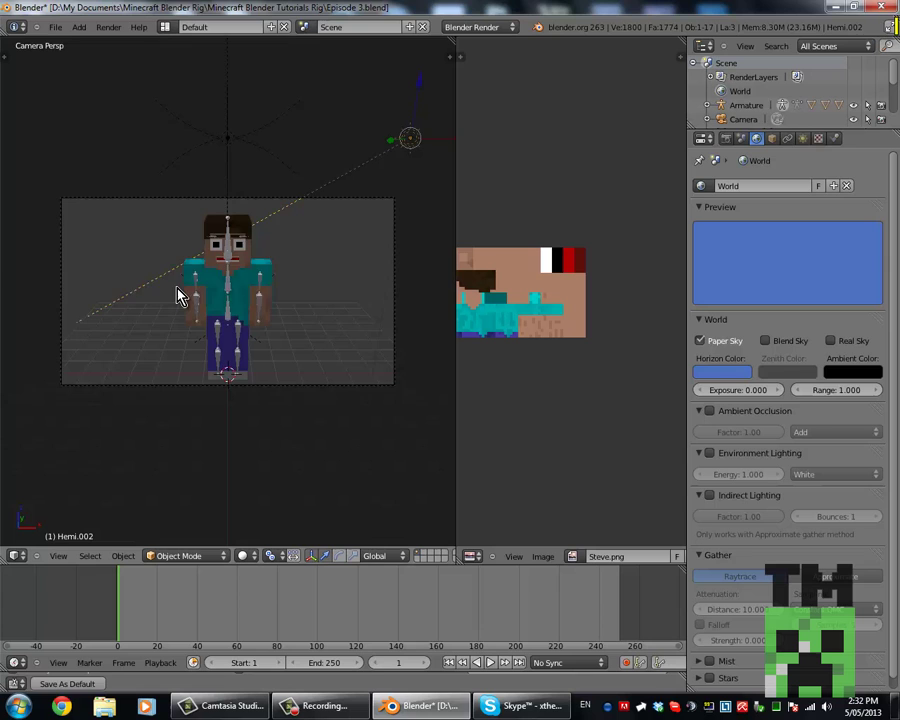
# Enable the Sky effect on the side sun lamp and render the scene to check it
pyautogui.moveTo(177, 295)
pyautogui.mouseDown(button='middle')
pyautogui.moveTo(211, 294)
pyautogui.moveTo(159, 303)
pyautogui.moveTo(176, 302)
pyautogui.mouseUp(button='middle')
pyautogui.scroll(2, 159, 303)
pyautogui.scroll(-3, 190, 255)
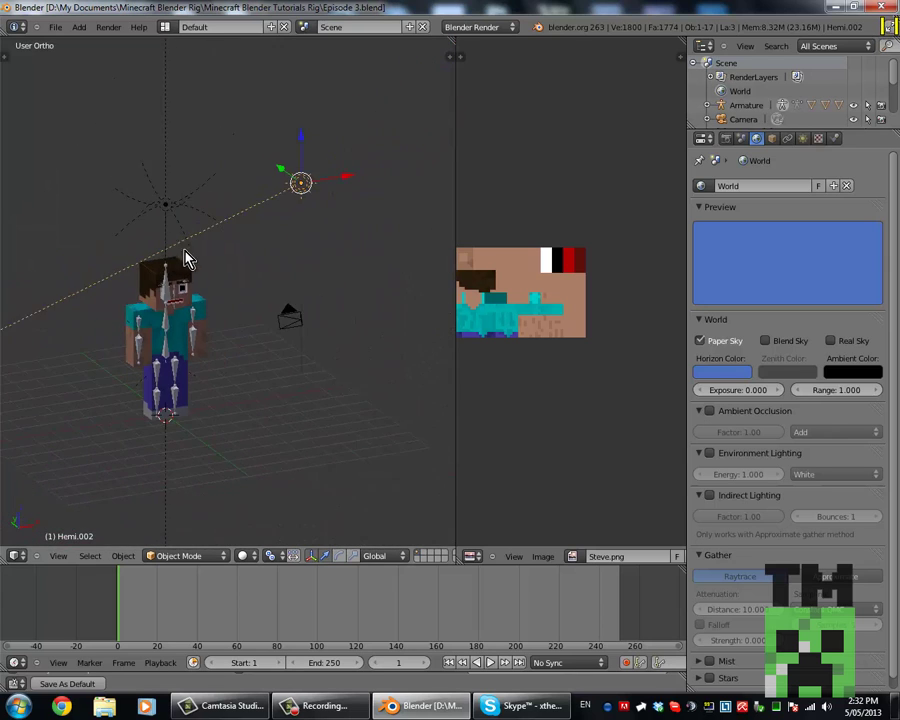
pyautogui.click(803, 139)
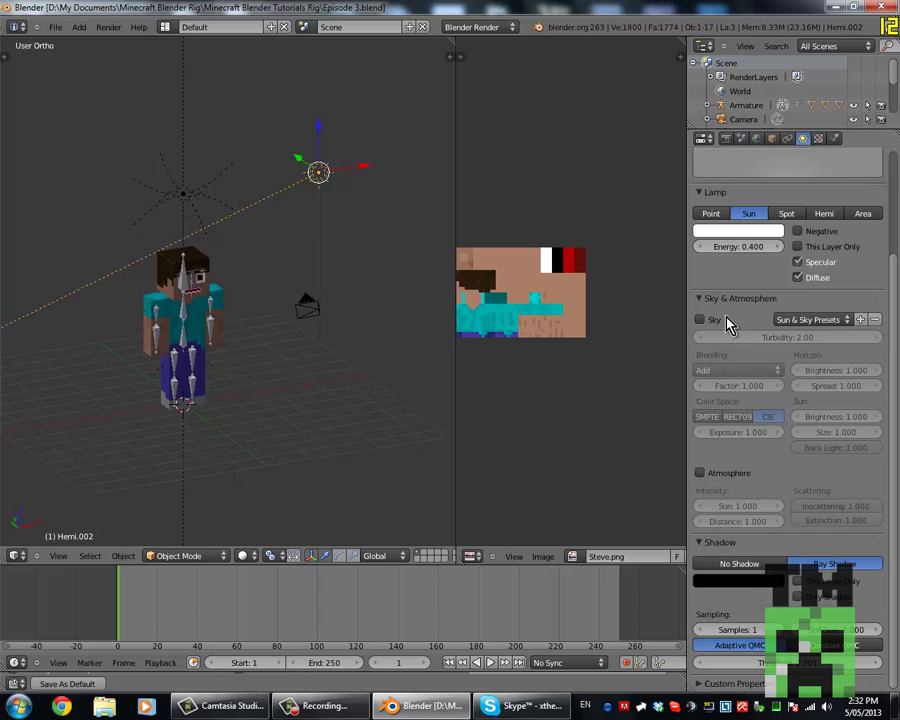
pyautogui.scroll(2, 733, 275)
pyautogui.scroll(-2, 731, 428)
pyautogui.scroll(5, 715, 550)
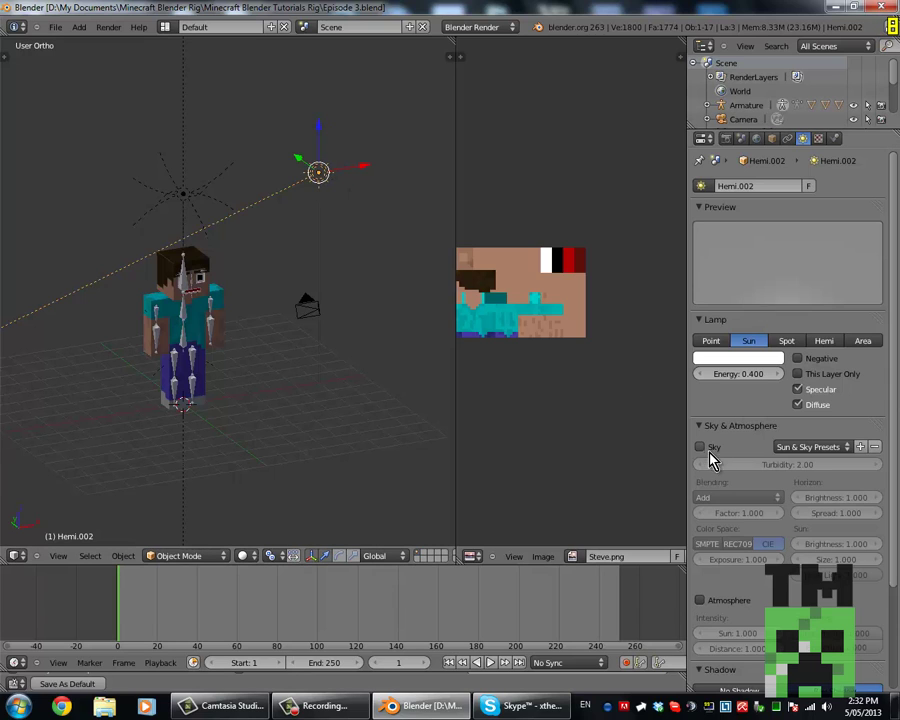
pyautogui.click(700, 448)
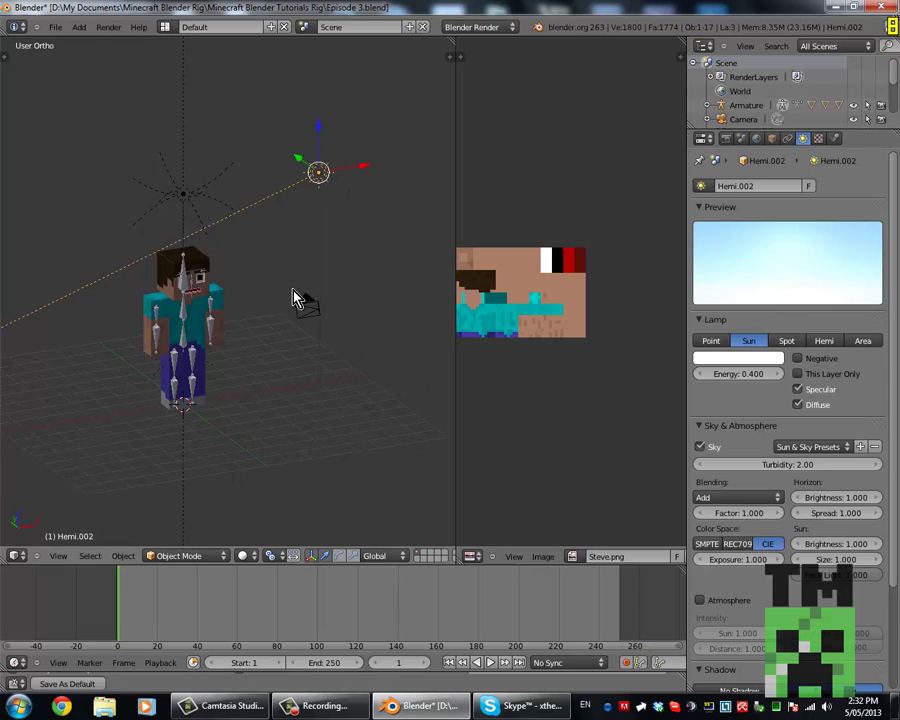
pyautogui.press('F12')
pyautogui.press('Escape')
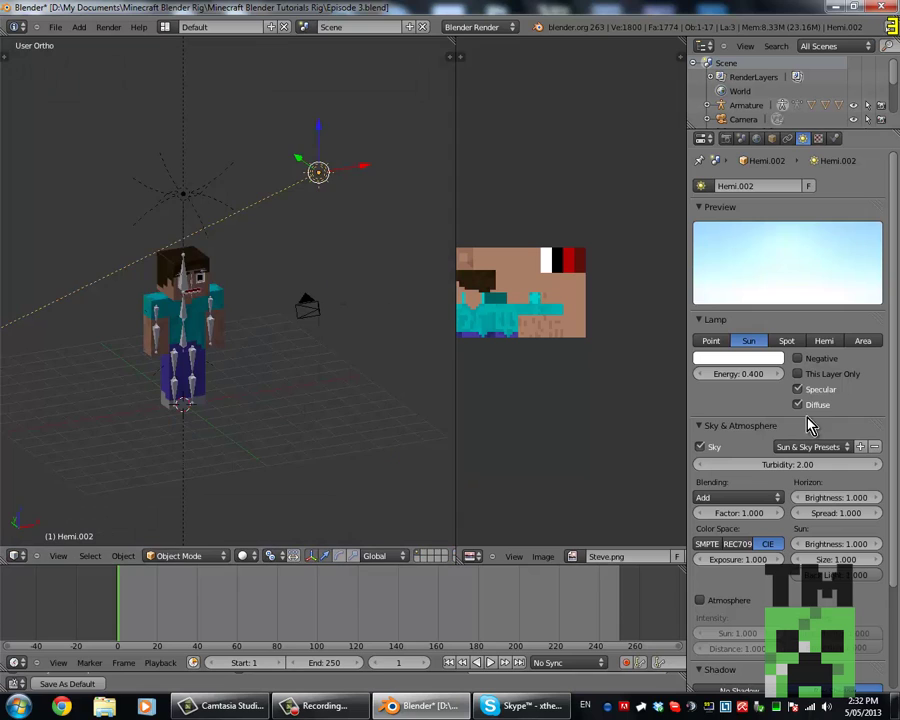
# Try the Desert and Mountain sky presets on the sun lamp, rendering the scene with Mountain
pyautogui.click(810, 447)
pyautogui.click(805, 476)
pyautogui.click(810, 447)
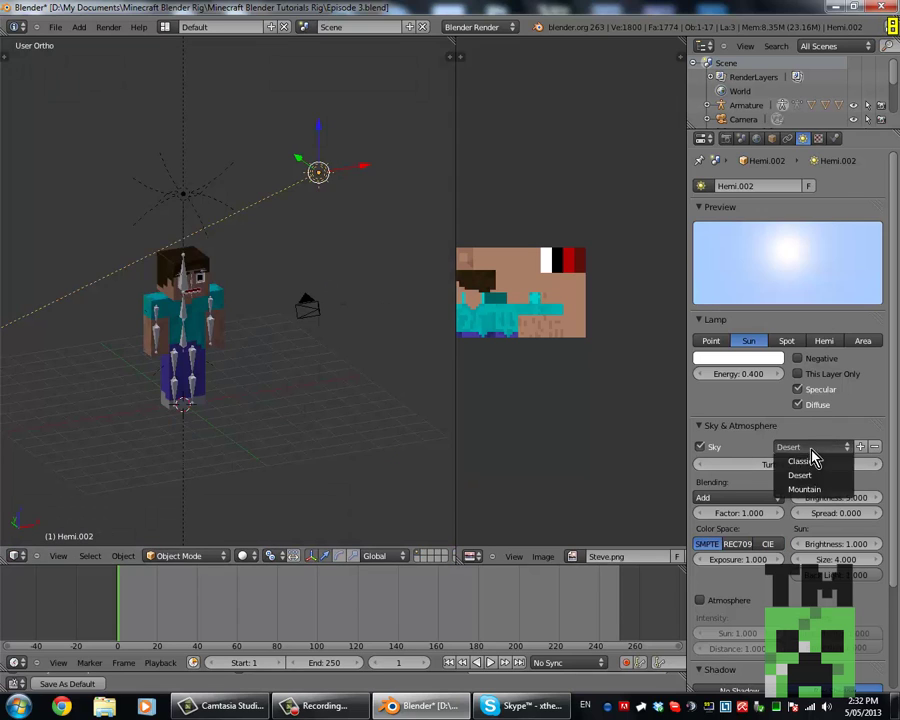
pyautogui.click(805, 489)
pyautogui.press('F12')
pyautogui.press('Escape')
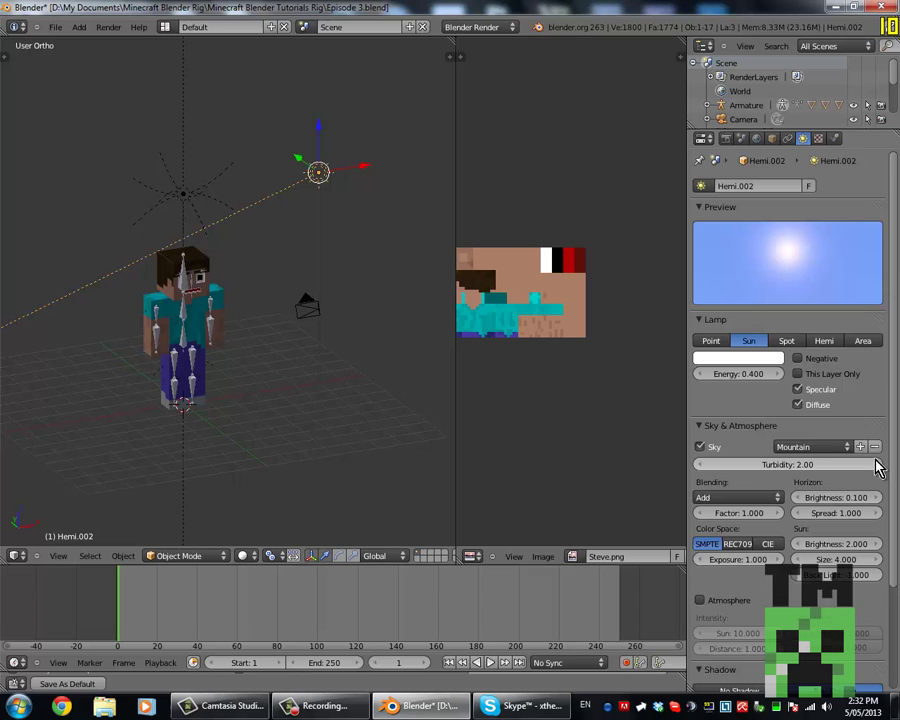
# Apply the Classic sky preset to the sun lamp and render the scene to check the background
pyautogui.click(818, 449)
pyautogui.click(815, 460)
pyautogui.press('F12')
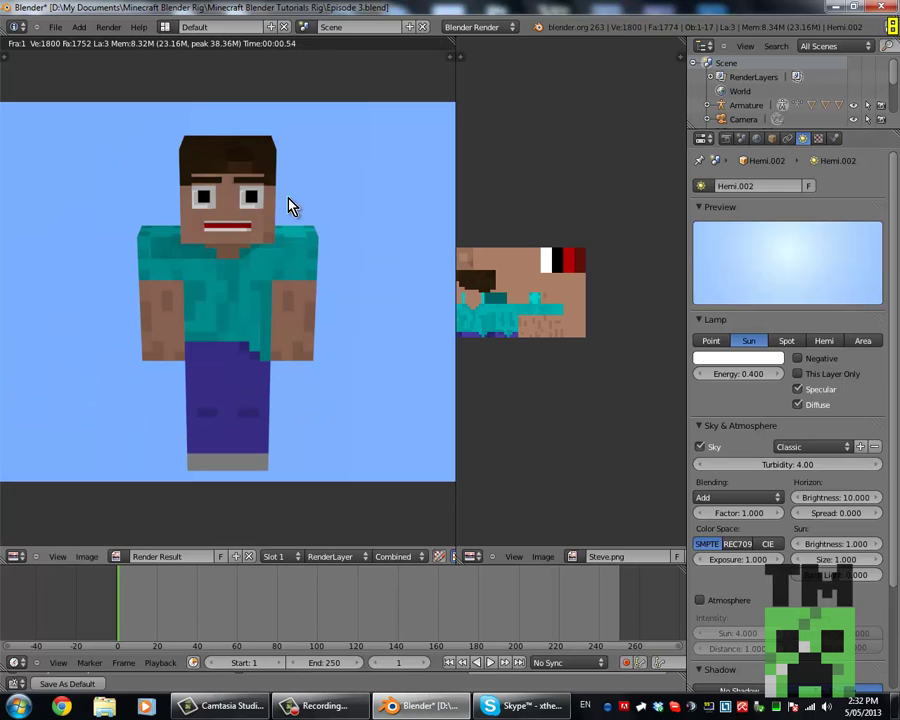
pyautogui.press('Escape')
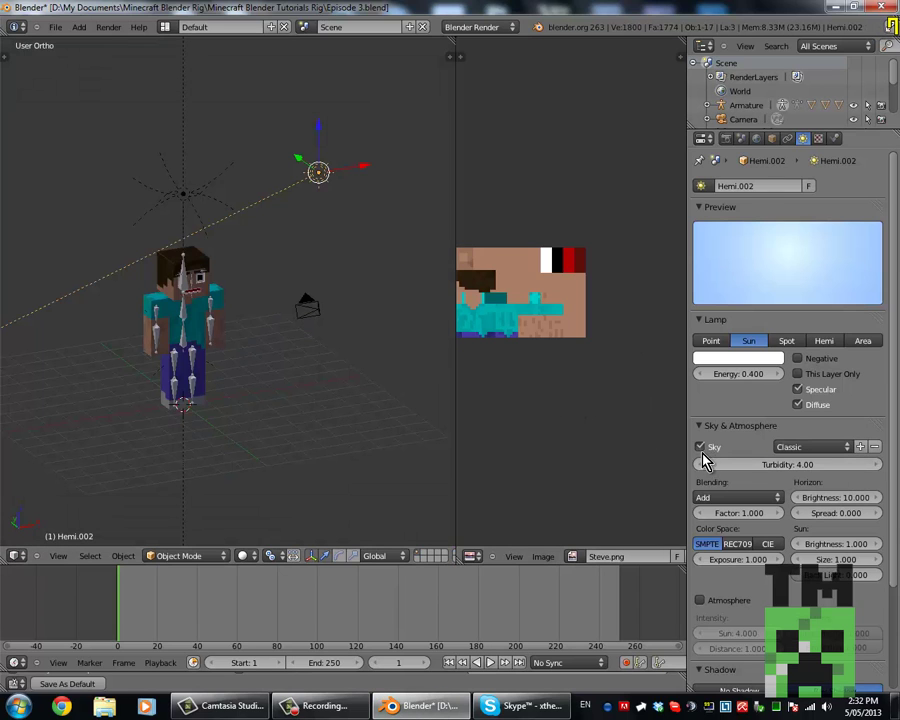
# Compare renders with the sun lamp's Sky effect off and on, leaving it on, and save over the project file
pyautogui.click(703, 448)
pyautogui.press('F12')
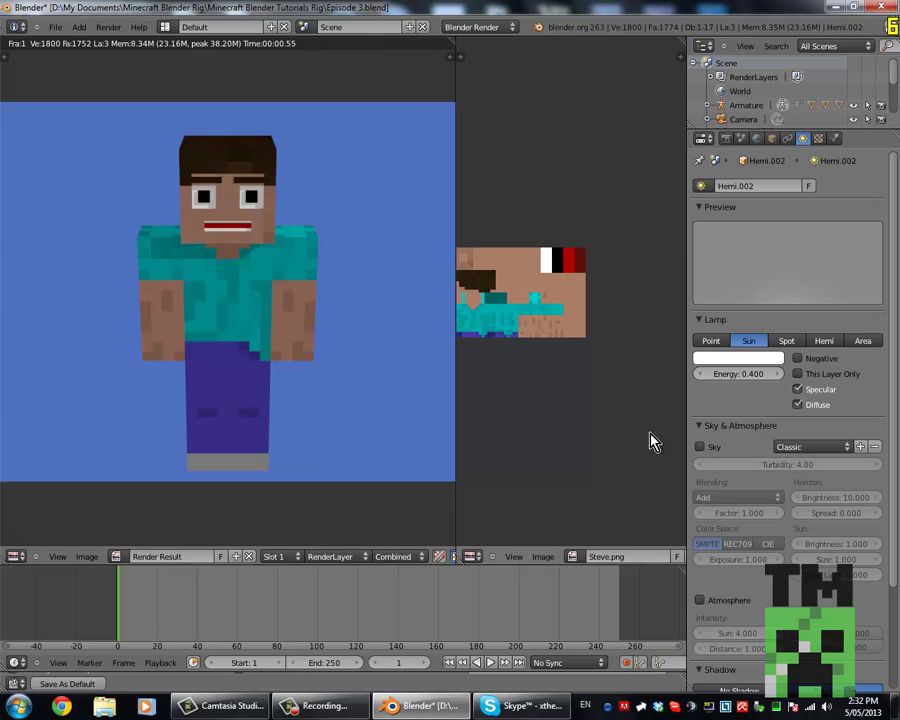
pyautogui.click(701, 447)
pyautogui.press('F12')
pyautogui.hotkey('ctrl', 's')
pyautogui.click(378, 316)
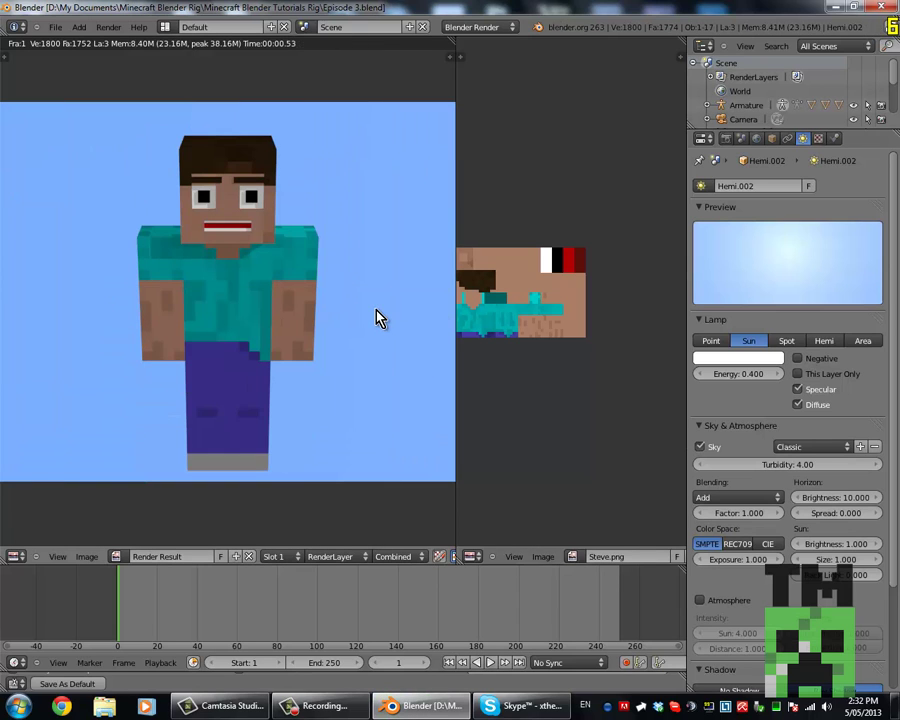
# Enable Ambient Occlusion for the world, leaving Environment Lighting off, and render the scene
pyautogui.click(757, 139)
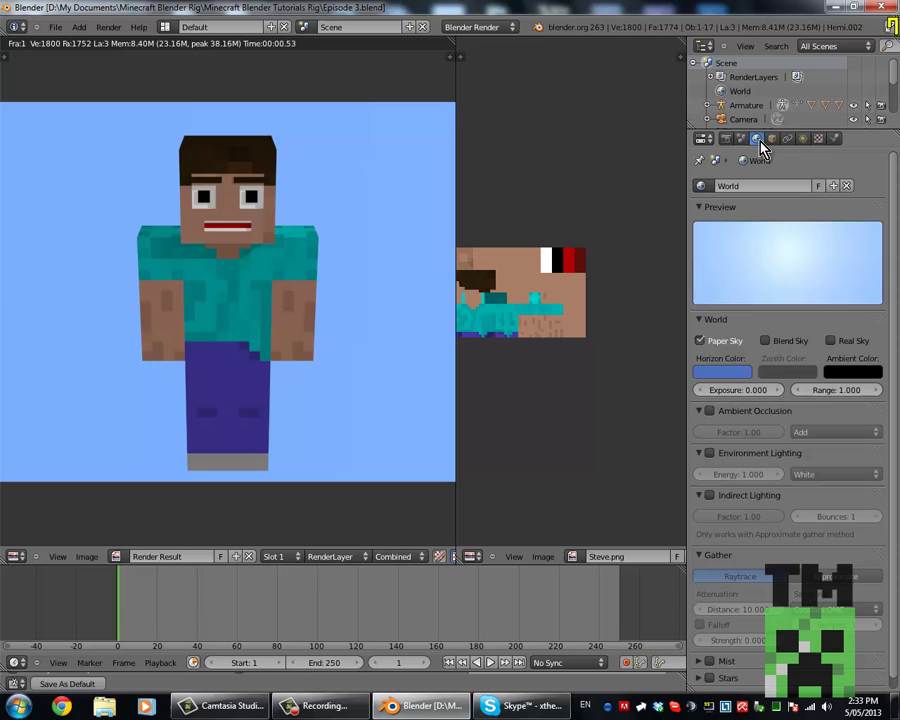
pyautogui.click(709, 411)
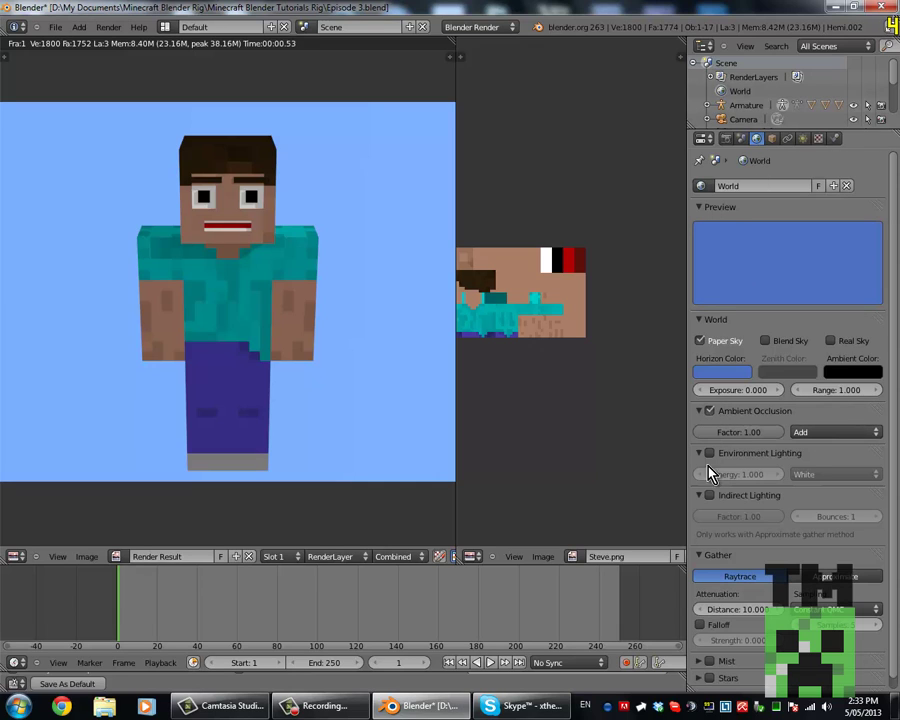
pyautogui.click(713, 456)
pyautogui.click(710, 456)
pyautogui.press('F12')
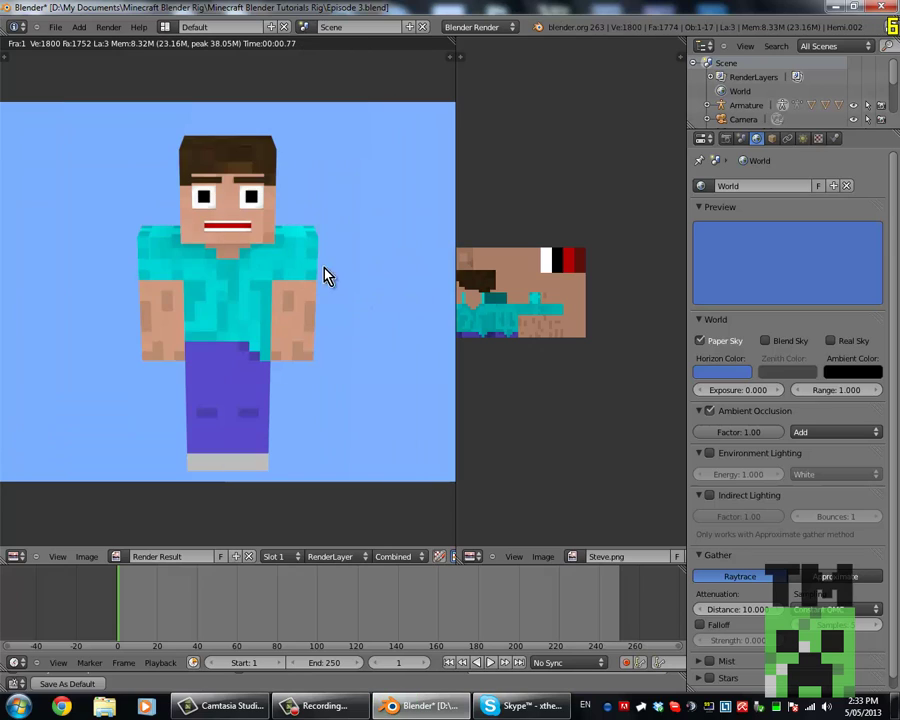
# Set the Ambient Occlusion factor to 0.5, render the scene again, and close the render result
pyautogui.click(756, 433)
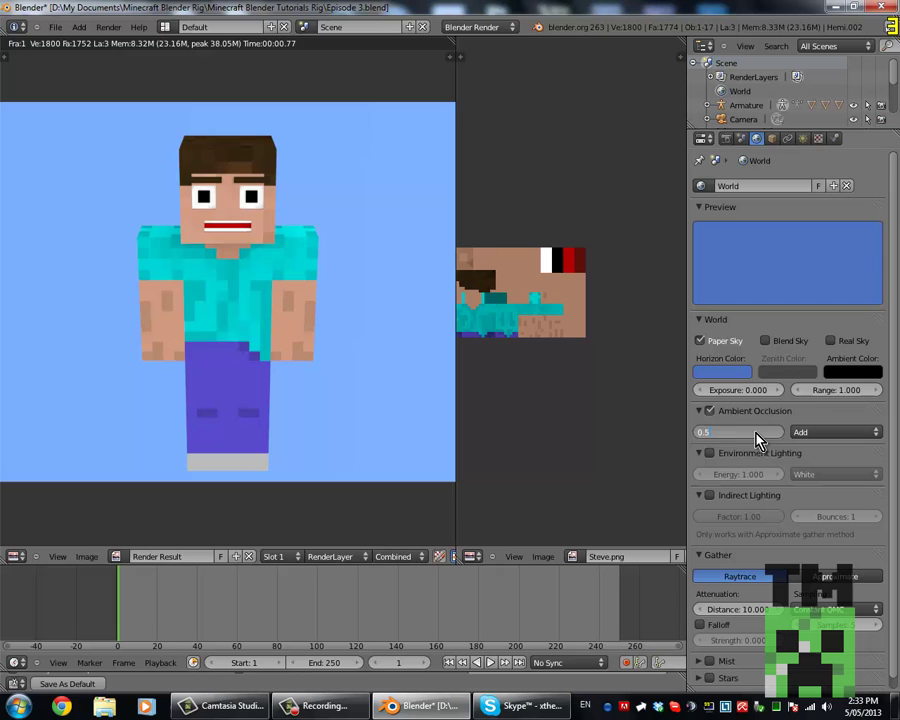
pyautogui.press('Return')
pyautogui.press('F12')
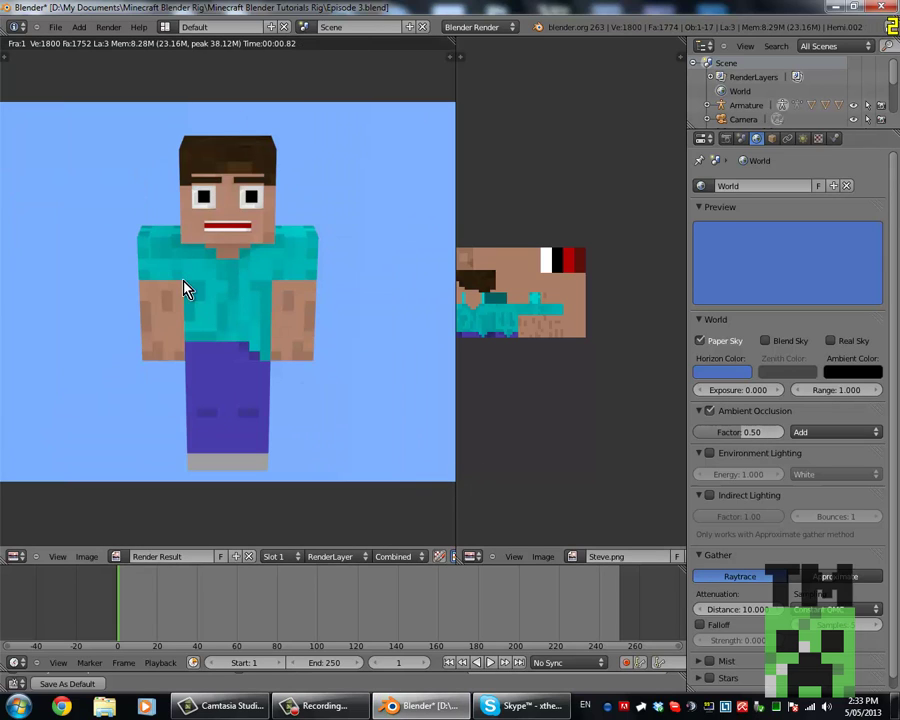
pyautogui.press('Escape')
# Return to the camera view of the character and save the project
pyautogui.moveTo(221, 277); pyautogui.dragTo(155, 265, button='middle')
pyautogui.keyDown('shift'); pyautogui.moveTo(178, 274); pyautogui.dragTo(230, 286, button='middle'); pyautogui.keyUp('shift')
pyautogui.press('KP_0')
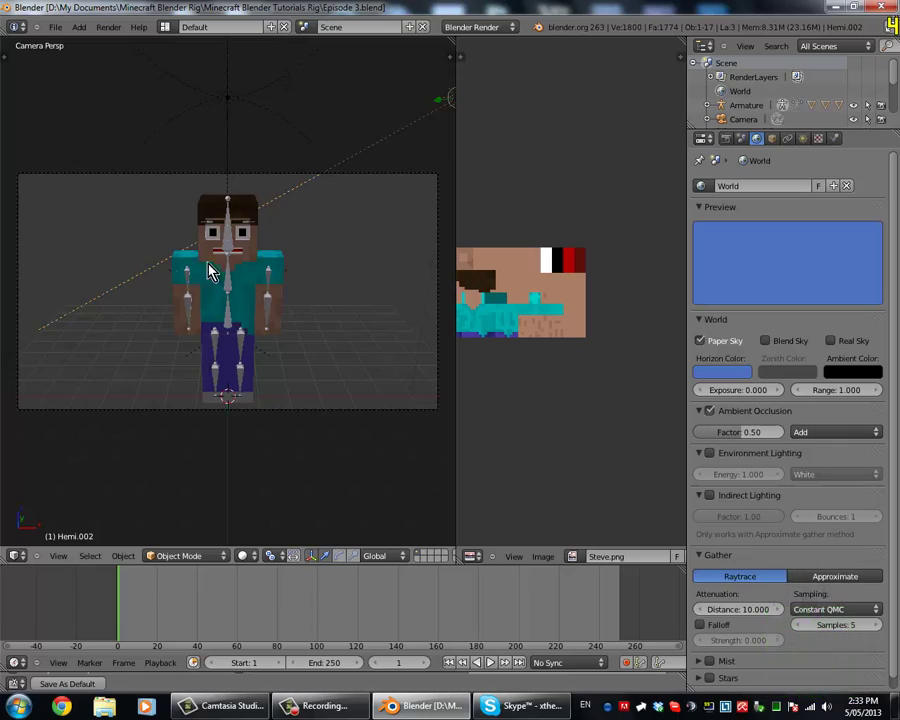
pyautogui.hotkey('ctrl', 's')
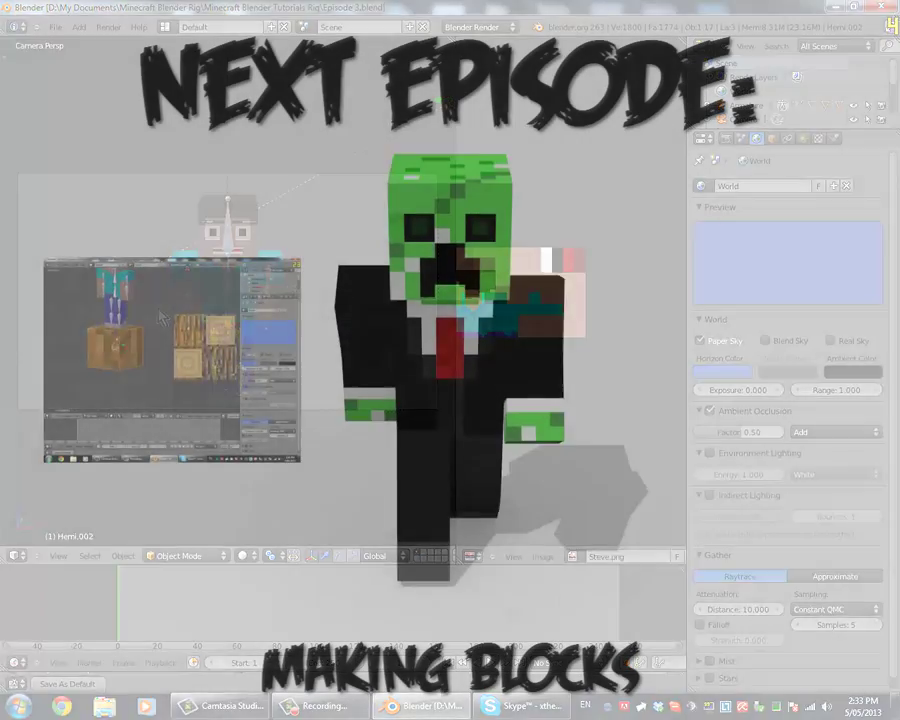